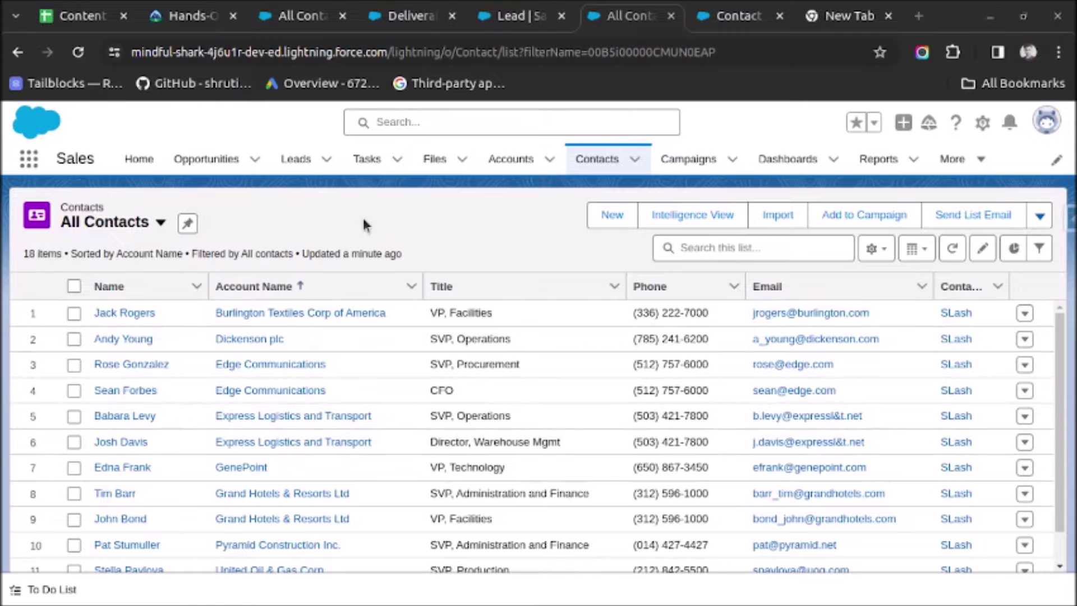
# - Tick the first, third and fifth contacts in the All Contacts list
pyautogui.click(75, 314)
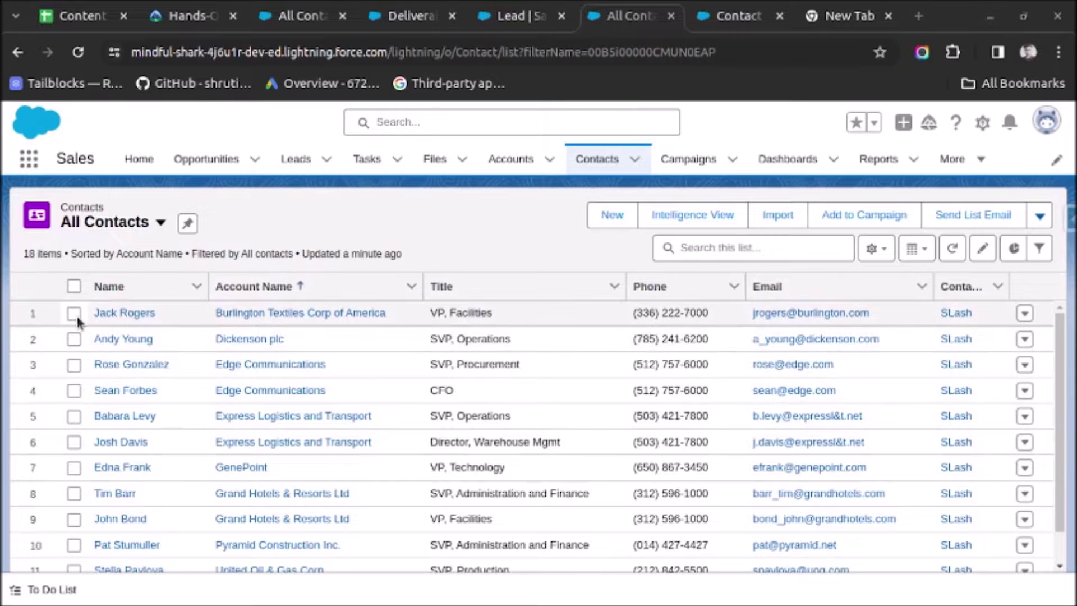
pyautogui.click(73, 365)
pyautogui.click(75, 416)
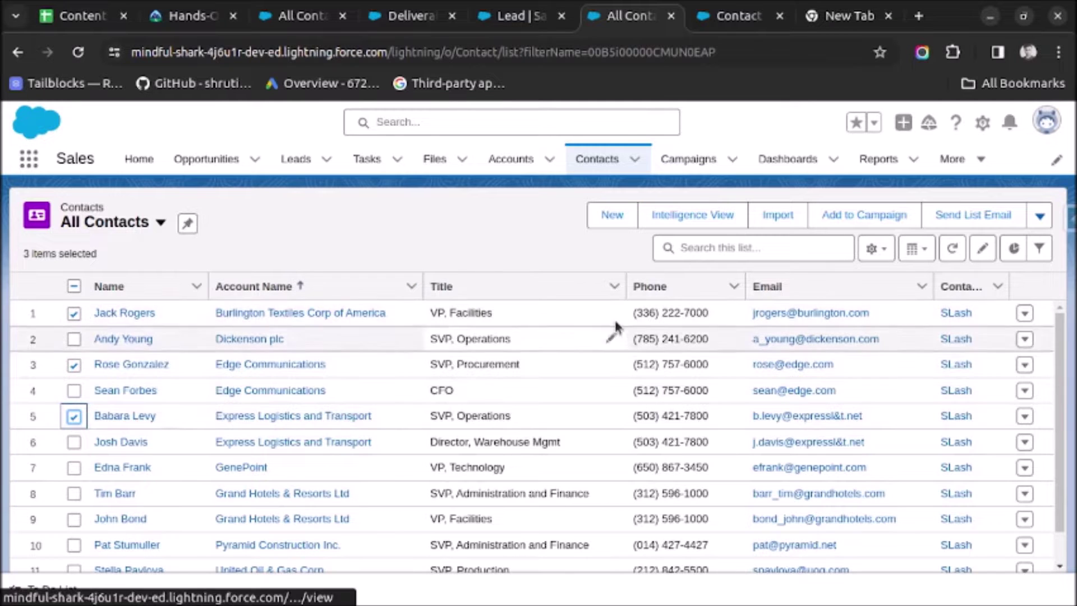
# - Open Add to Campaign for the selected contacts, then close it without adding
pyautogui.click(860, 223)
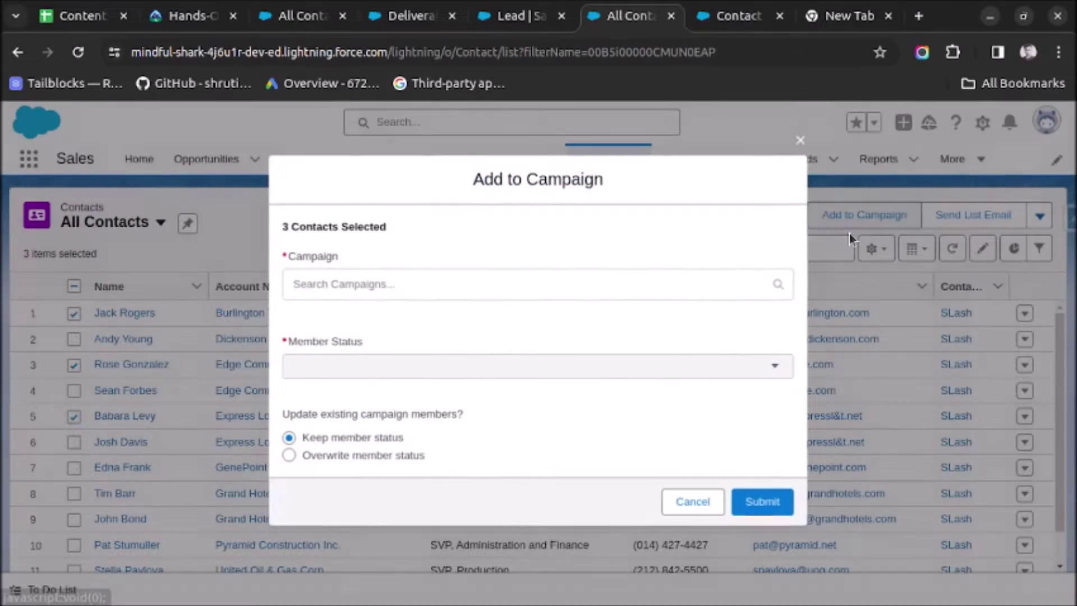
pyautogui.click(561, 283)
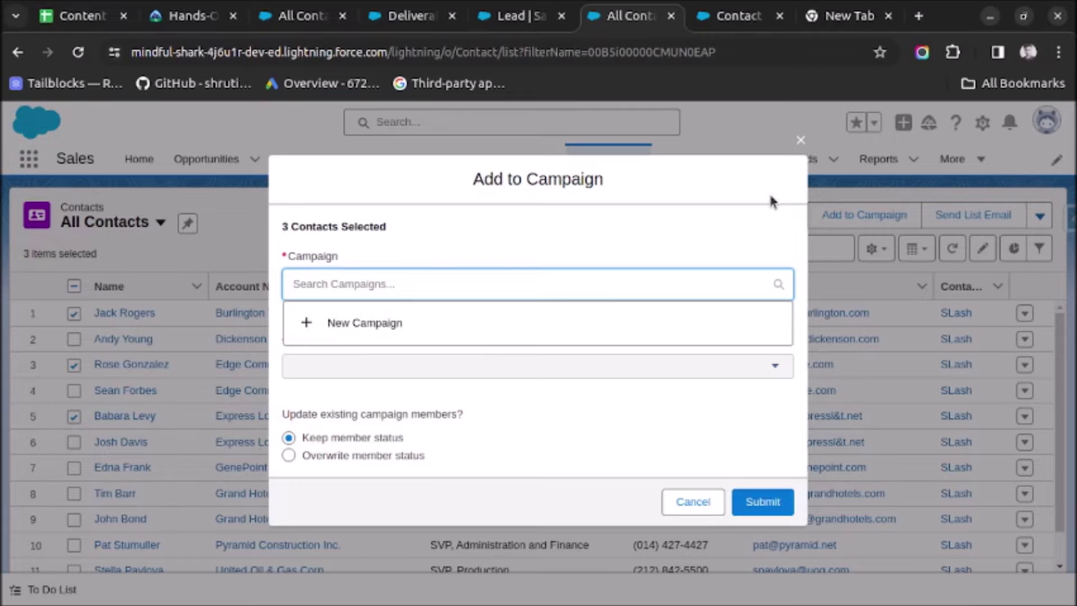
pyautogui.click(802, 142)
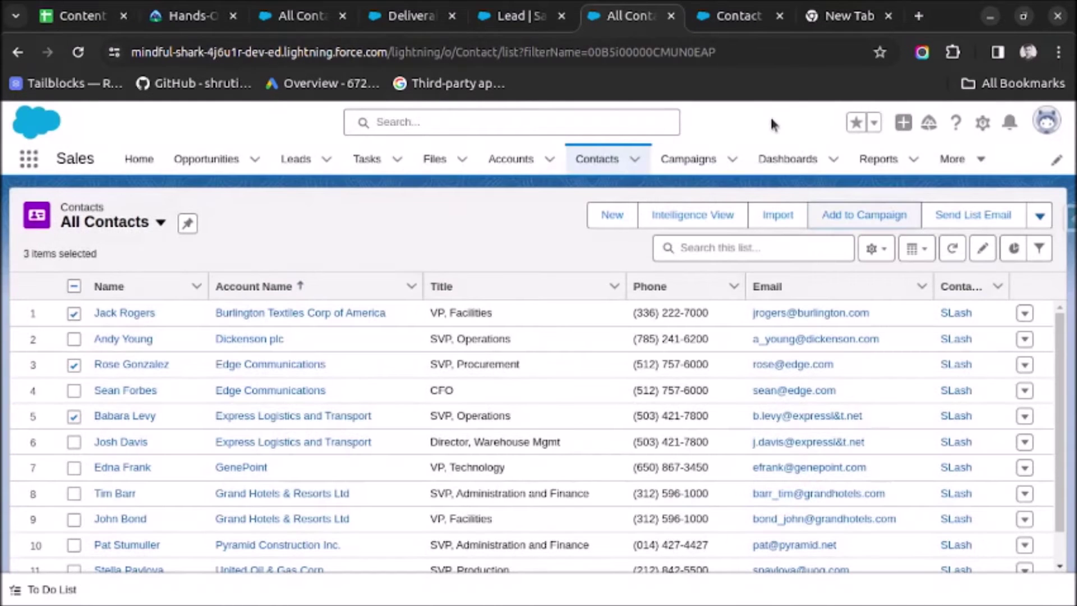
# - Go to the Contact object's Buttons, Links, and Actions and start a New Action
pyautogui.click(732, 18)
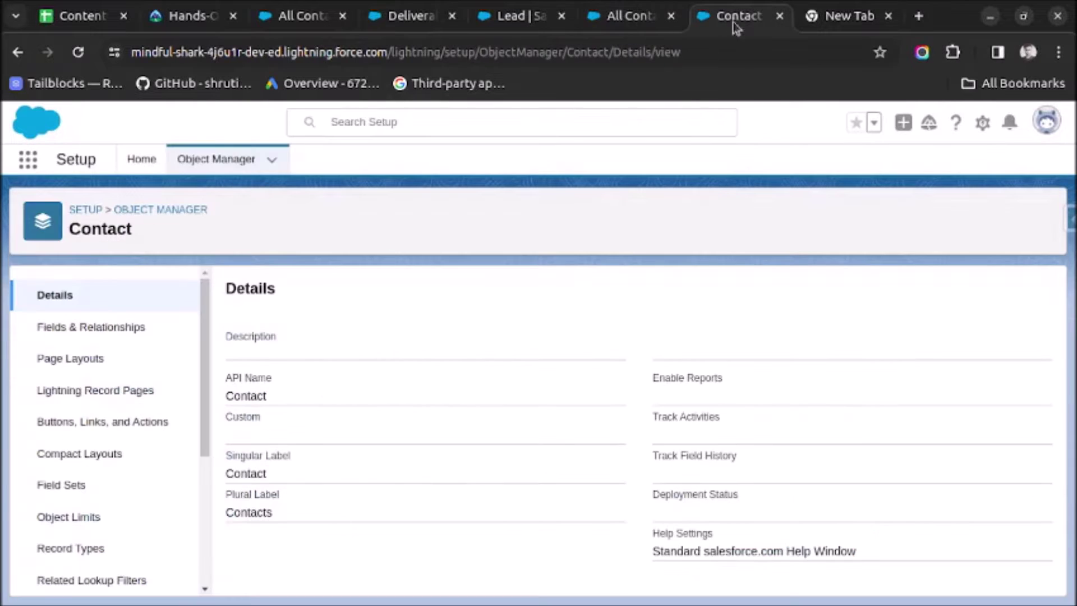
pyautogui.click(618, 21)
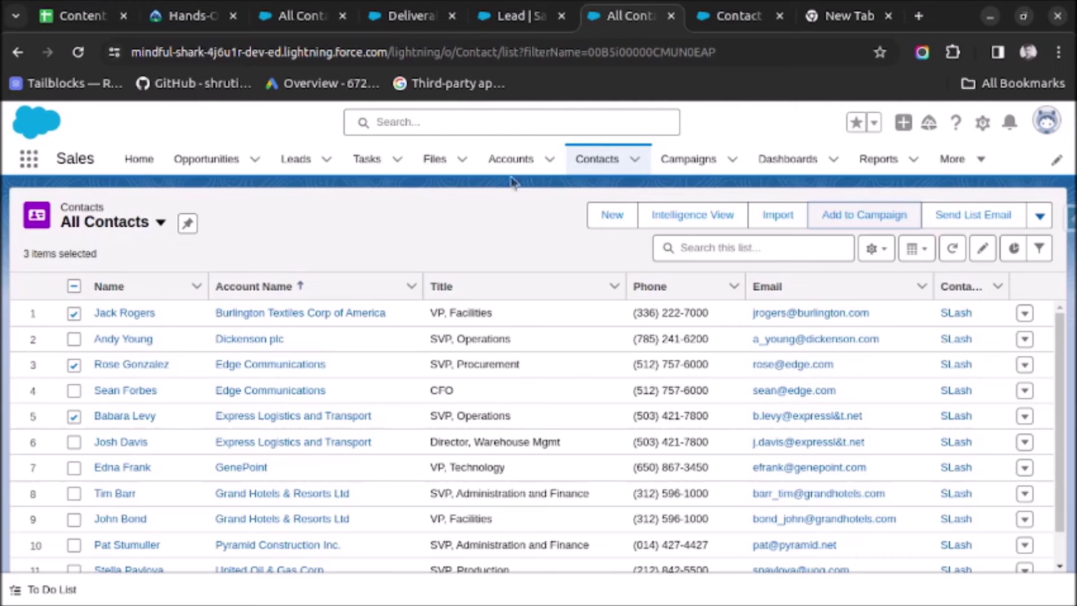
pyautogui.click(728, 23)
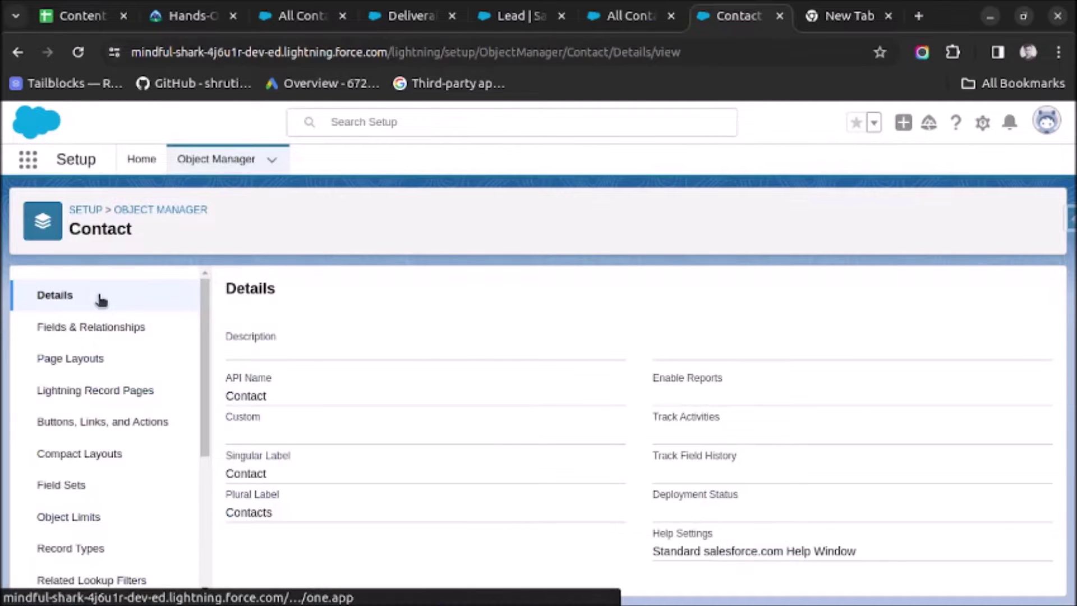
pyautogui.click(119, 423)
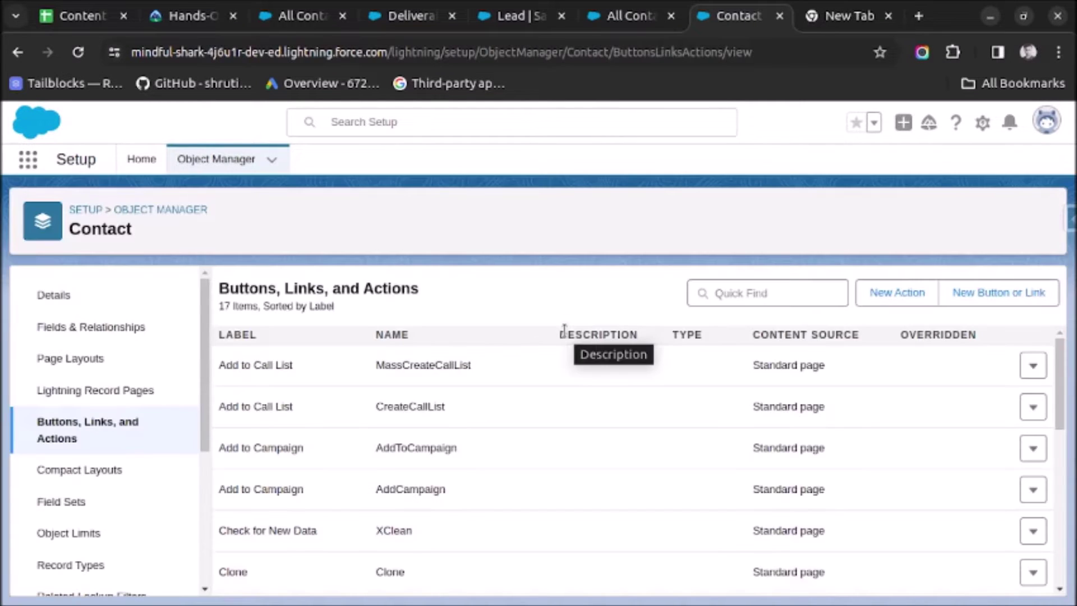
pyautogui.click(903, 292)
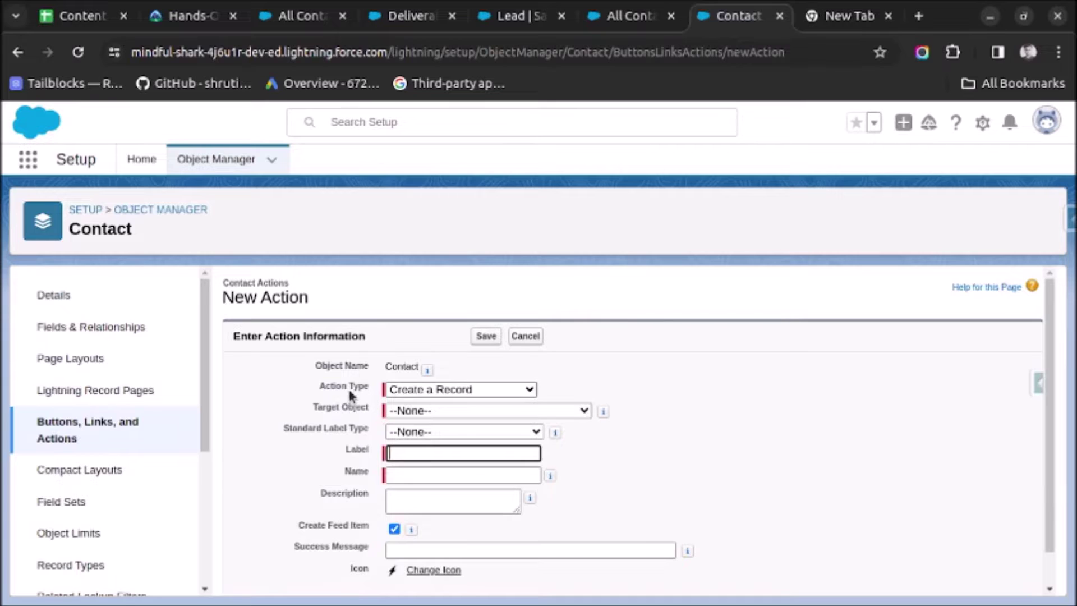
# - Keep Action Type as Create a Record and set Target Object to Task
pyautogui.click(423, 389)
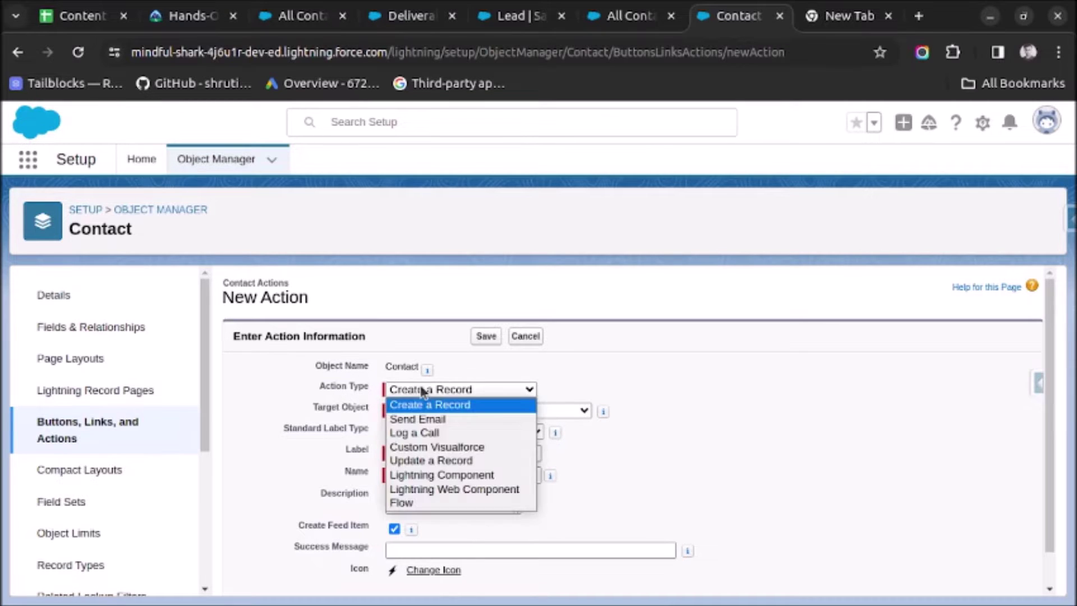
pyautogui.click(423, 390)
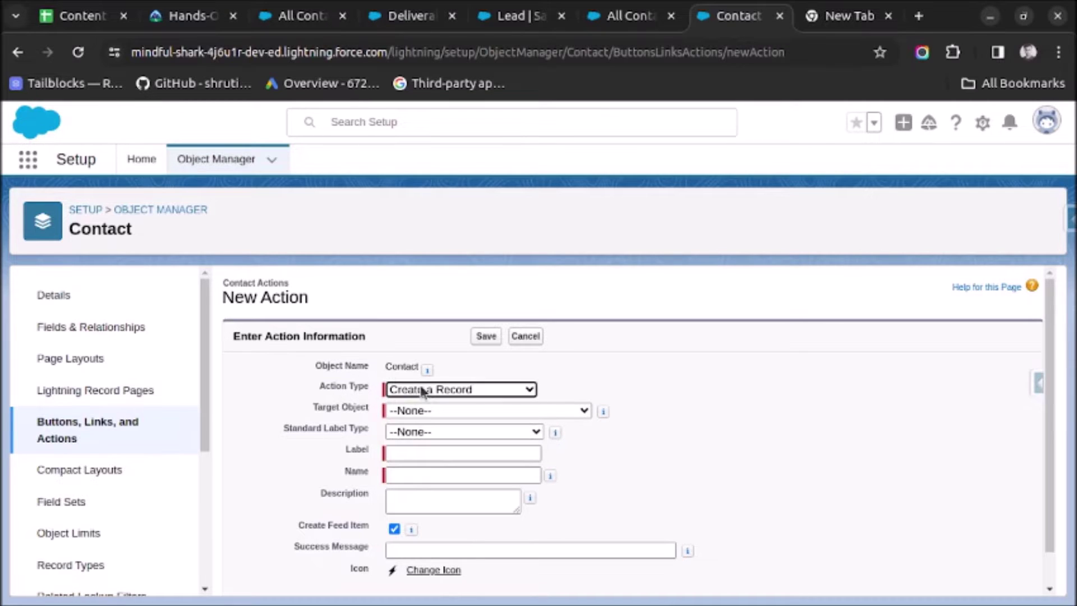
pyautogui.click(468, 411)
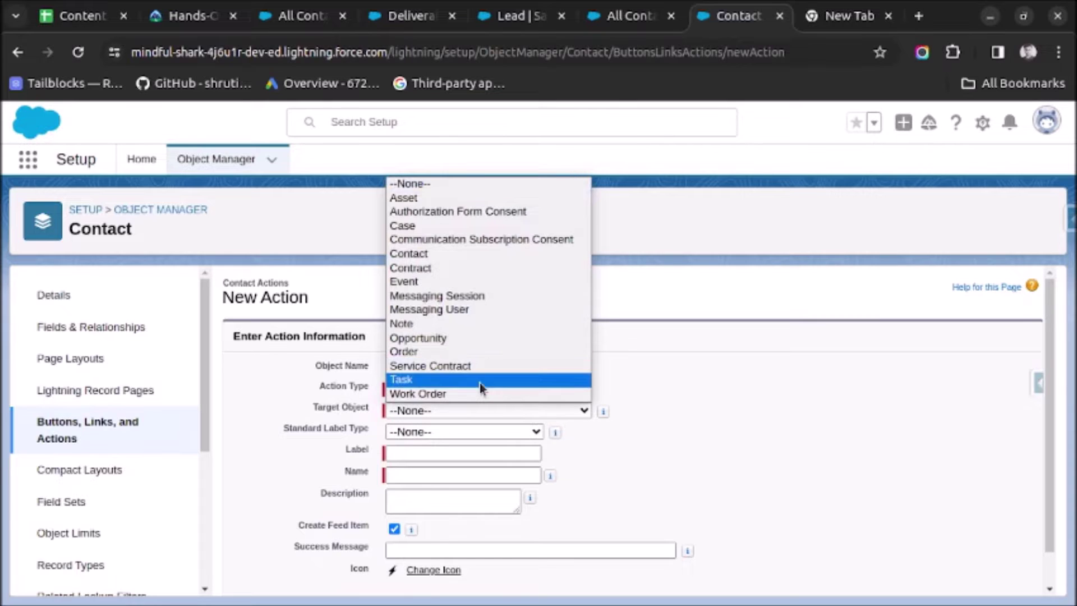
pyautogui.click(480, 382)
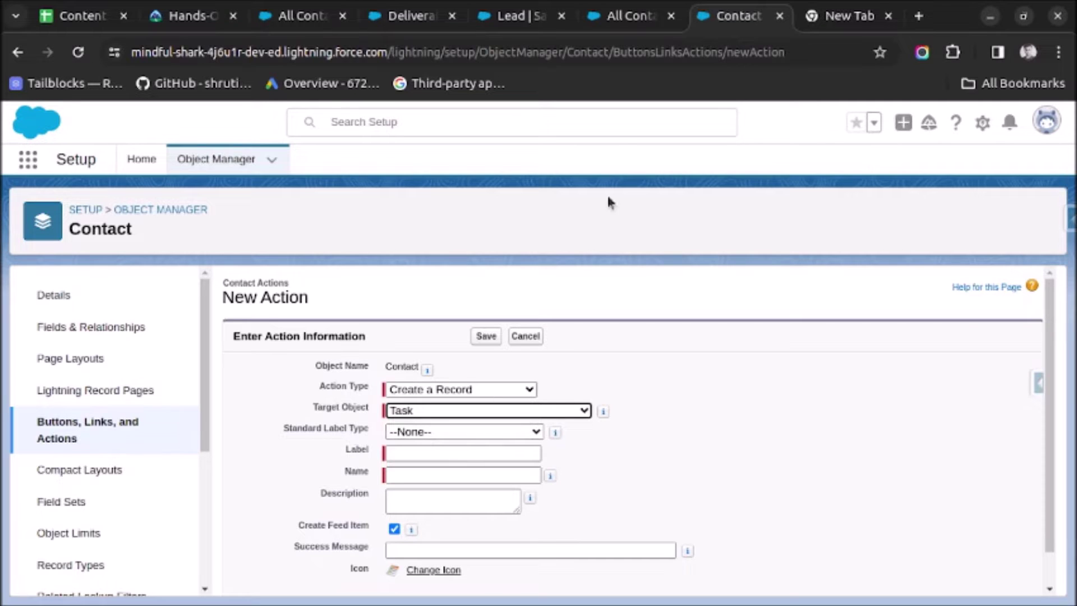
# - Glance at the All Contacts list, then return and open the Standard Label Type choices
pyautogui.click(624, 25)
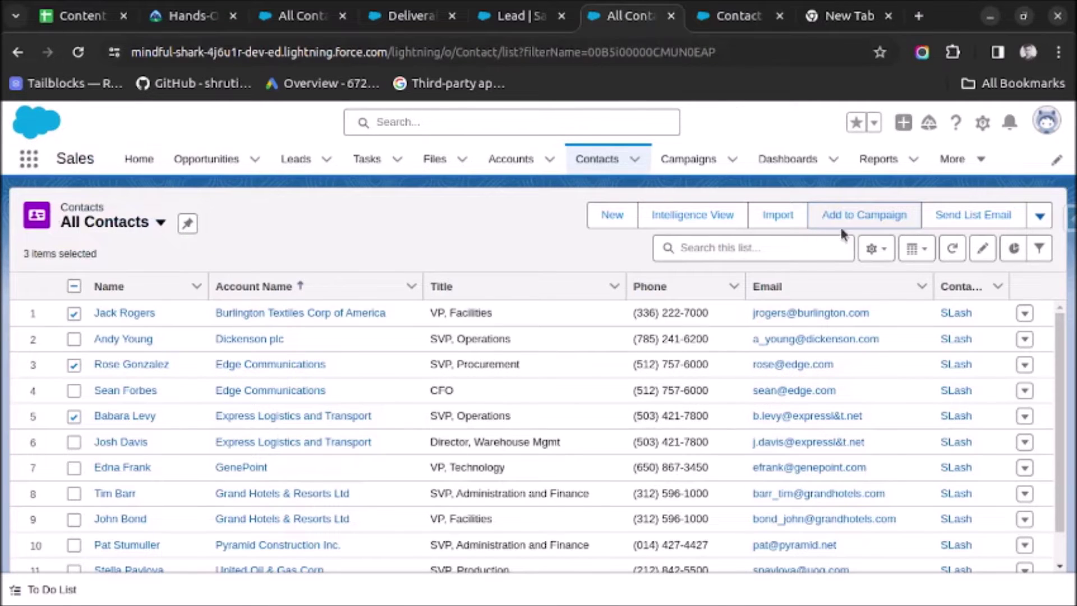
pyautogui.click(758, 19)
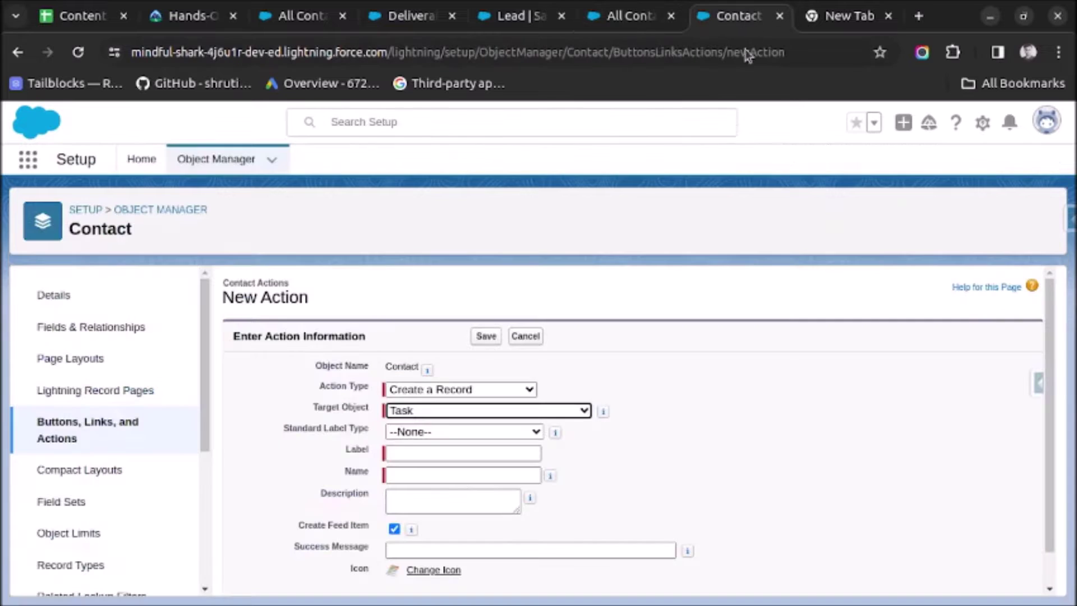
pyautogui.click(501, 432)
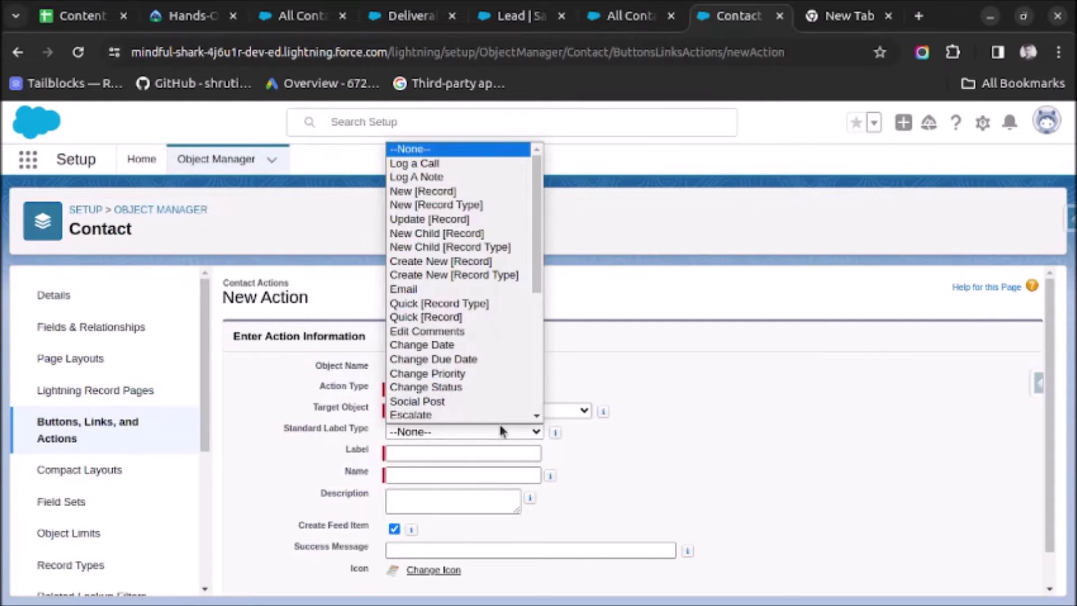
# - Set the label type to New [Record] and name the action 'Create Mass Task'
pyautogui.click(459, 195)
pyautogui.click(445, 451)
pyautogui.write('C')
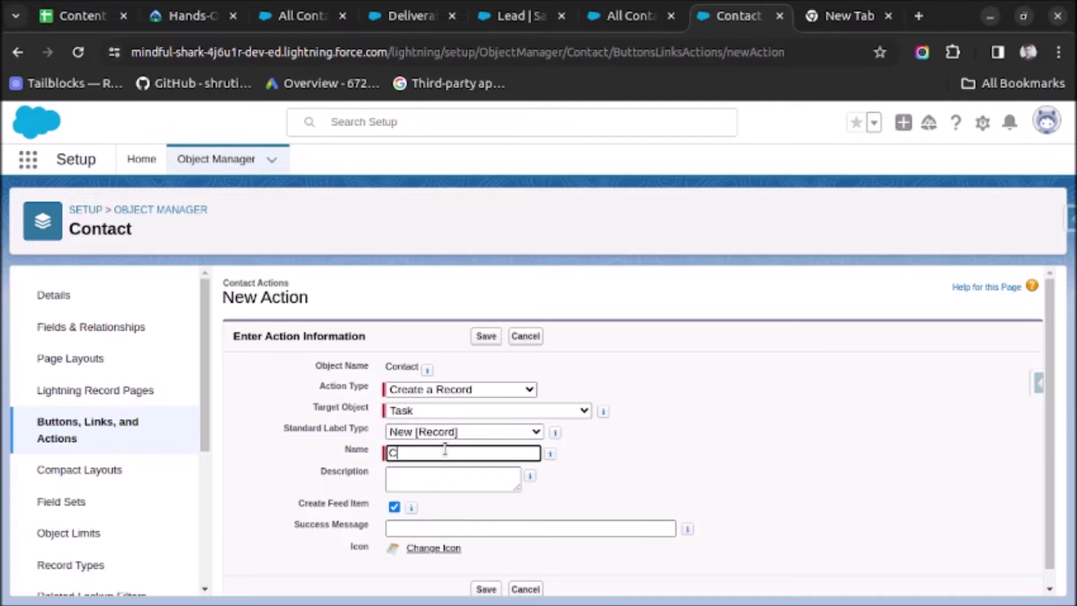
pyautogui.write('rCreate Mass Task')
# - Add the description 'This enables creation of mass task' and success message 'Task created successfully>>!!'
pyautogui.click(407, 470)
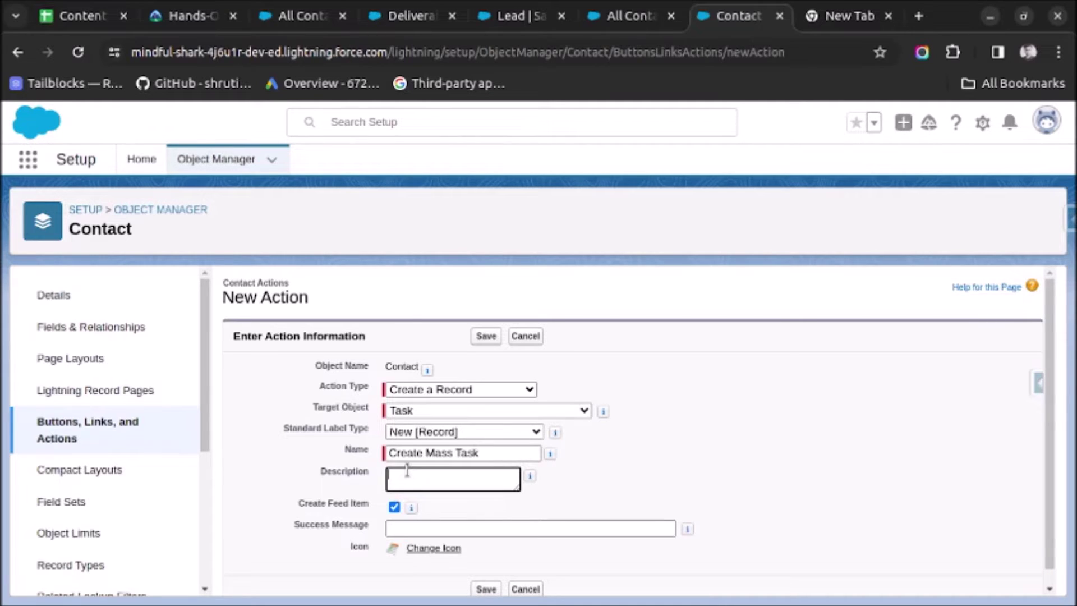
pyautogui.write('This enables creation of')
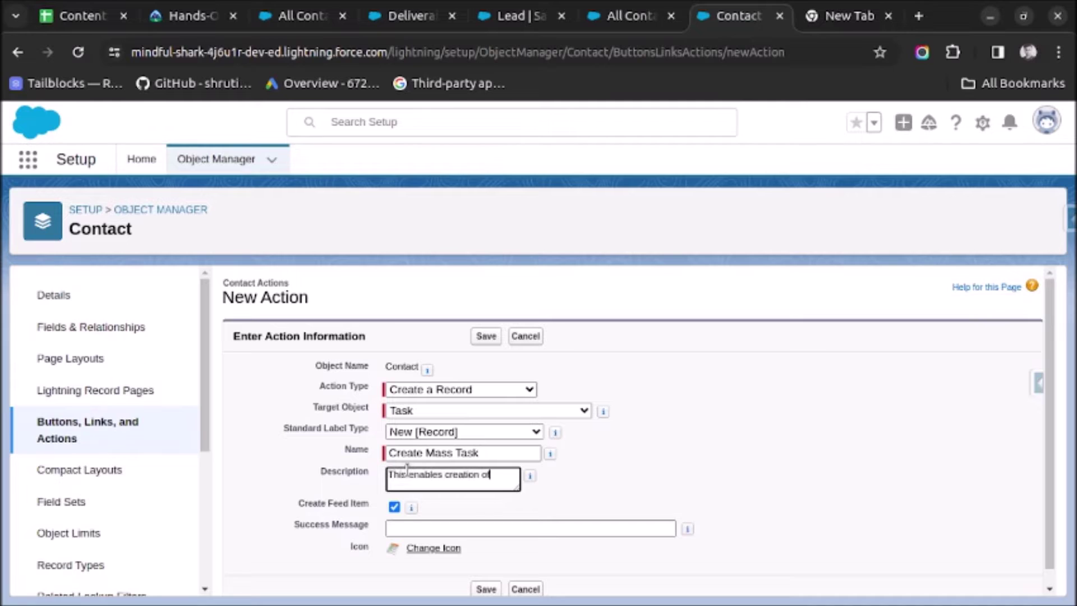
pyautogui.write(' mass task.')
pyautogui.click(422, 528)
pyautogui.write('Ta')
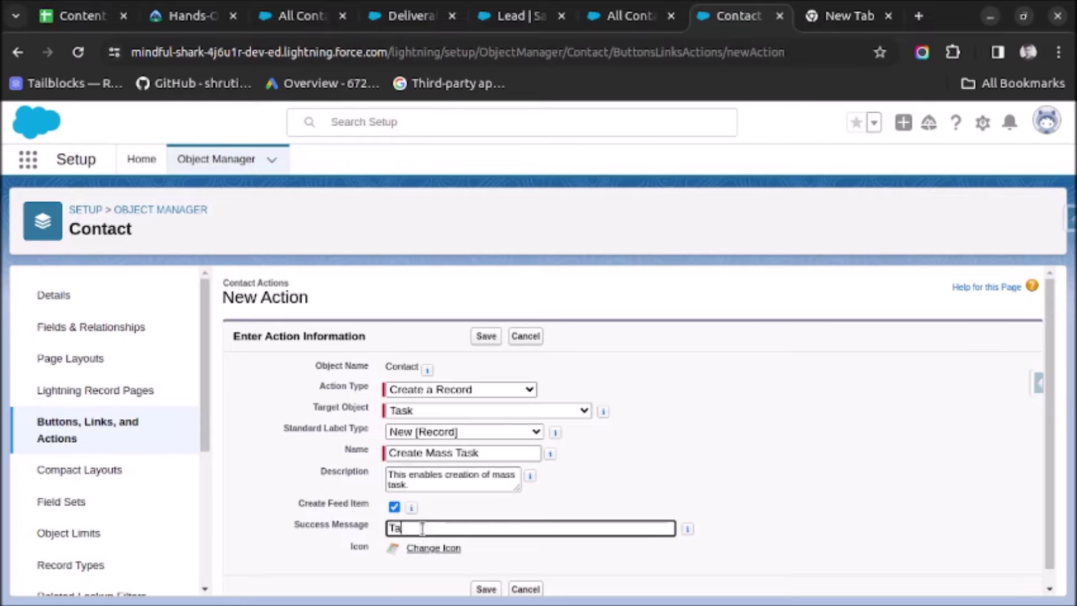
pyautogui.write('sk created successf')
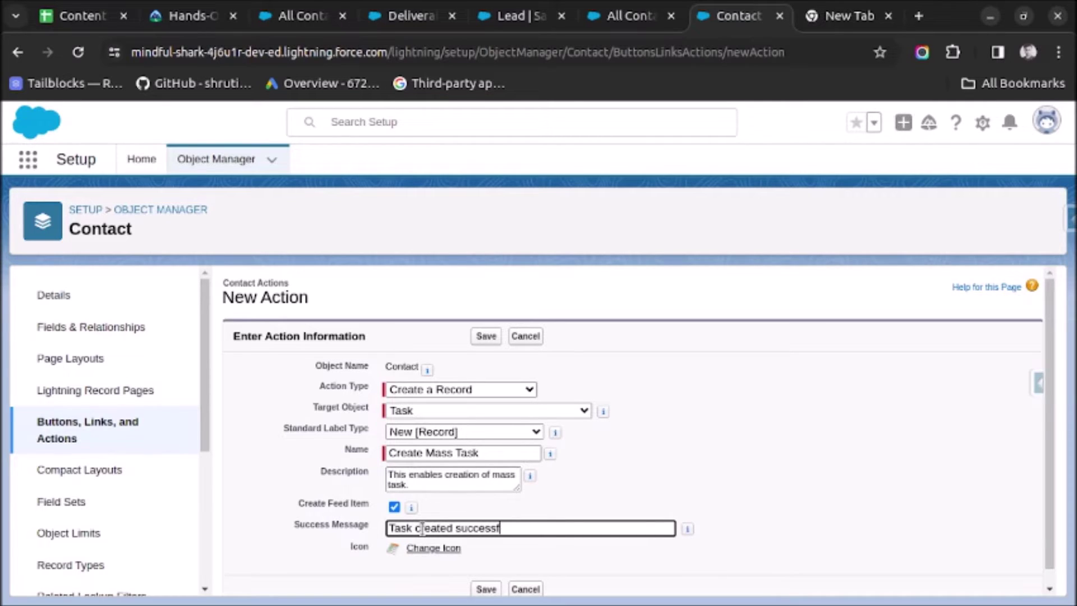
pyautogui.write('ully')
pyautogui.write('>>')
pyautogui.write('!!')
# - After a failed save, change the Name's spaces to underscores (Create_Mass_Task) and save
pyautogui.click(487, 589)
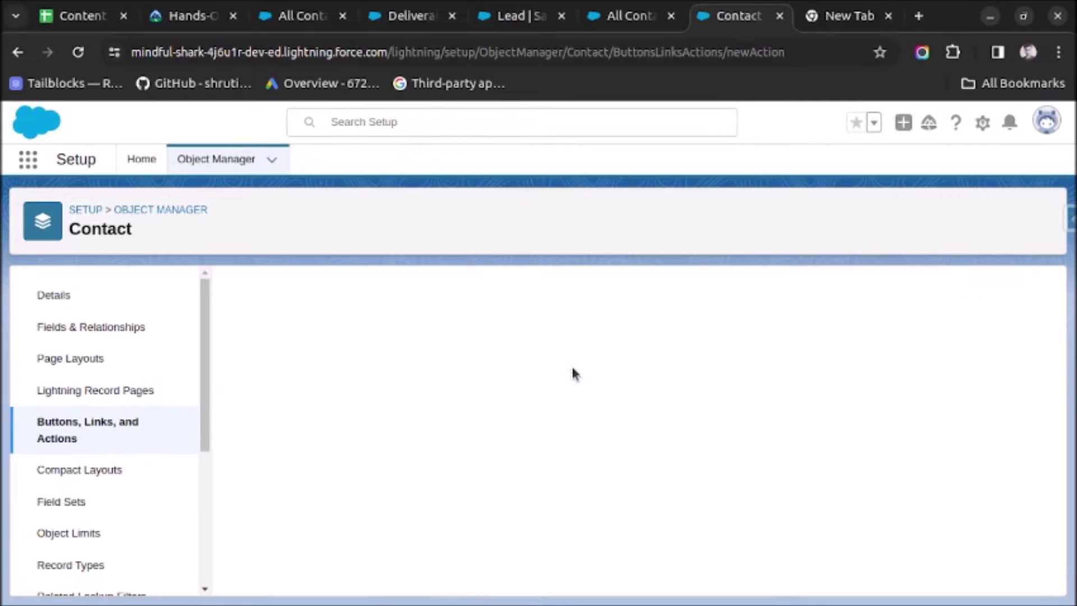
pyautogui.scroll(-1, 573, 374)
pyautogui.scroll(2, 578, 387)
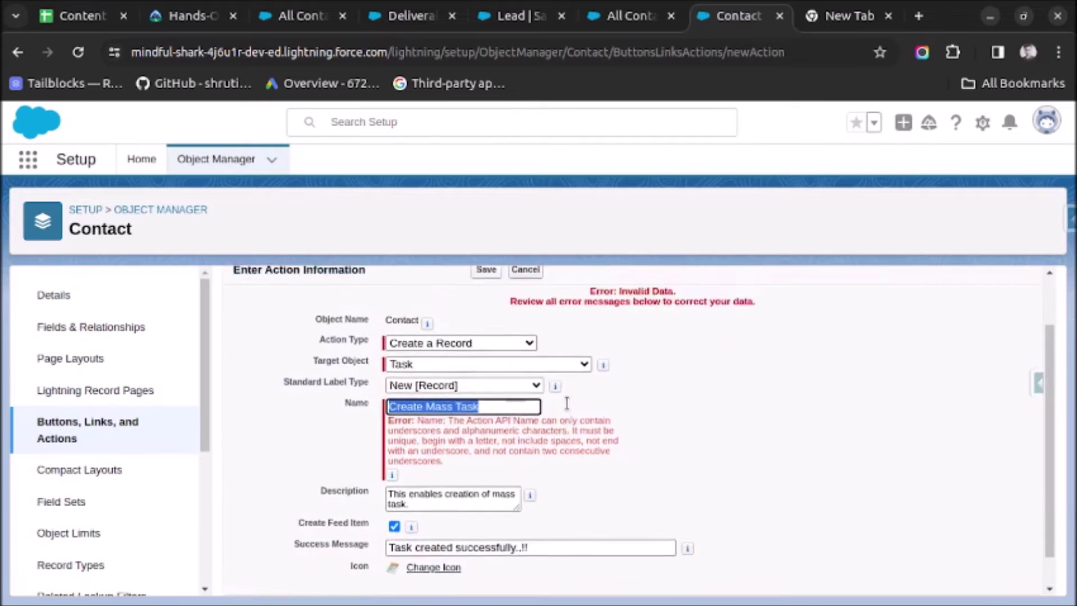
pyautogui.click(447, 474)
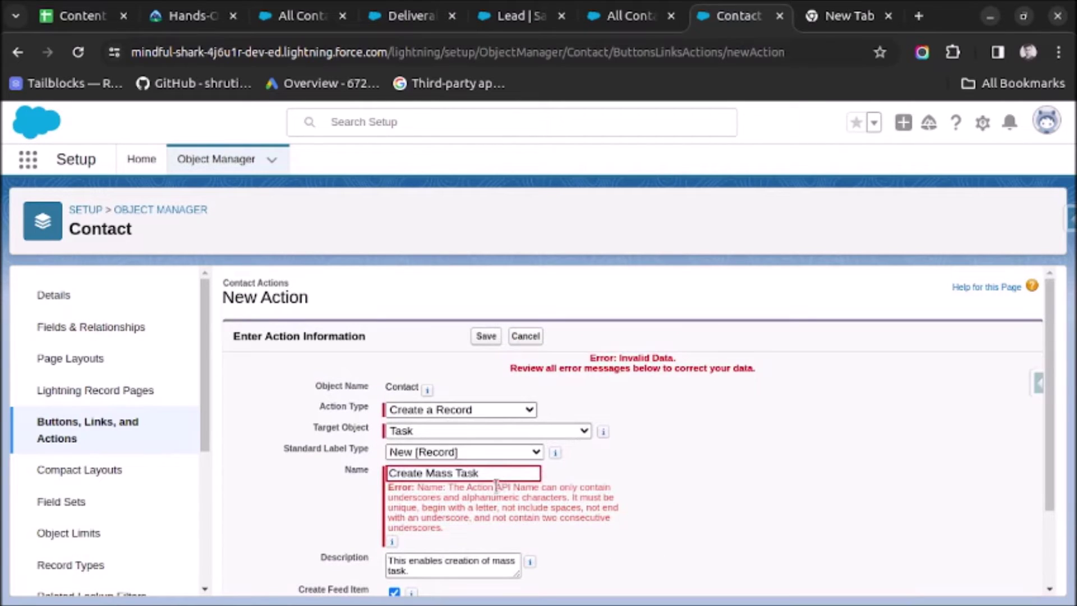
pyautogui.click(433, 475)
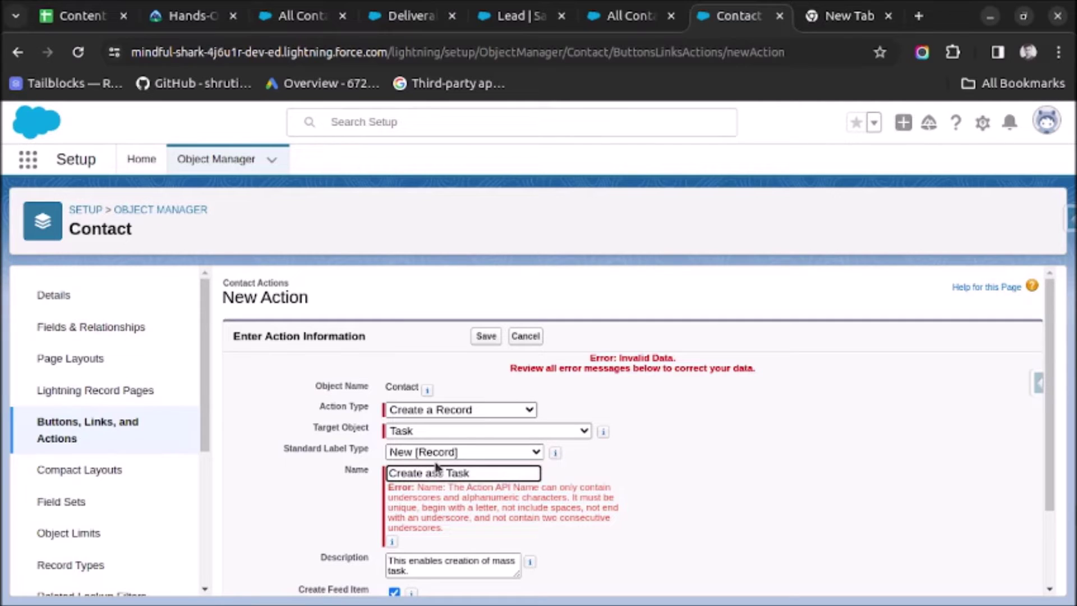
pyautogui.press('BackSpace')
pyautogui.write('_')
pyautogui.press('Right')
pyautogui.press('Right')
pyautogui.press('Right')
pyautogui.press('Right')
pyautogui.press('Right')
pyautogui.press('BackSpace')
pyautogui.write('_')
pyautogui.click(497, 337)
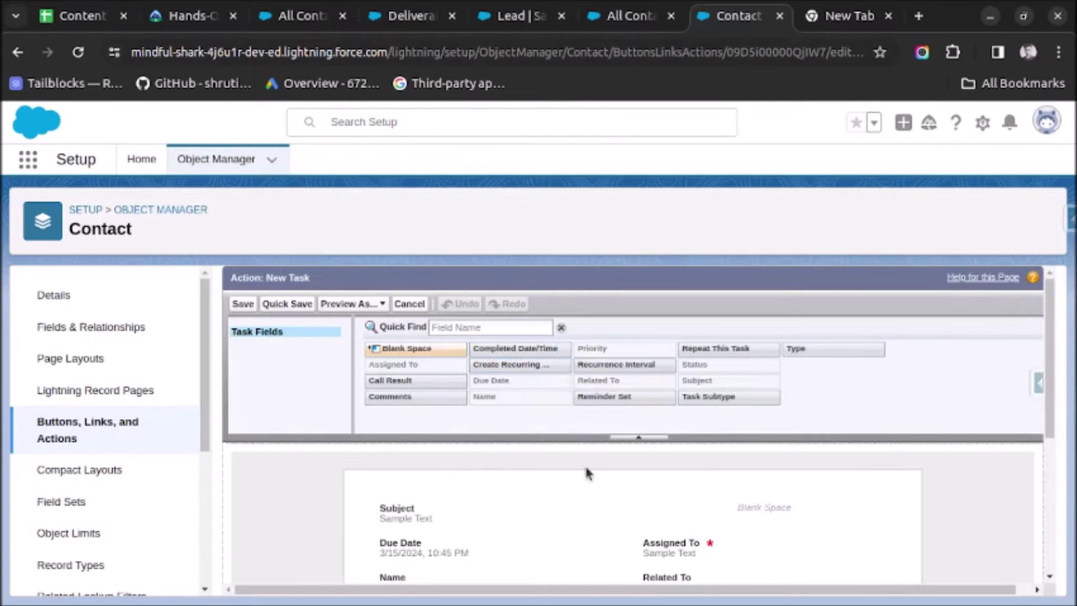
# - Keep the default New Task layout and save it to reach the action's detail page
pyautogui.scroll(-3, 587, 474)
pyautogui.scroll(3, 688, 443)
pyautogui.moveTo(1048, 367); pyautogui.dragTo(1059, 416)
pyautogui.scroll(-1, 1059, 416)
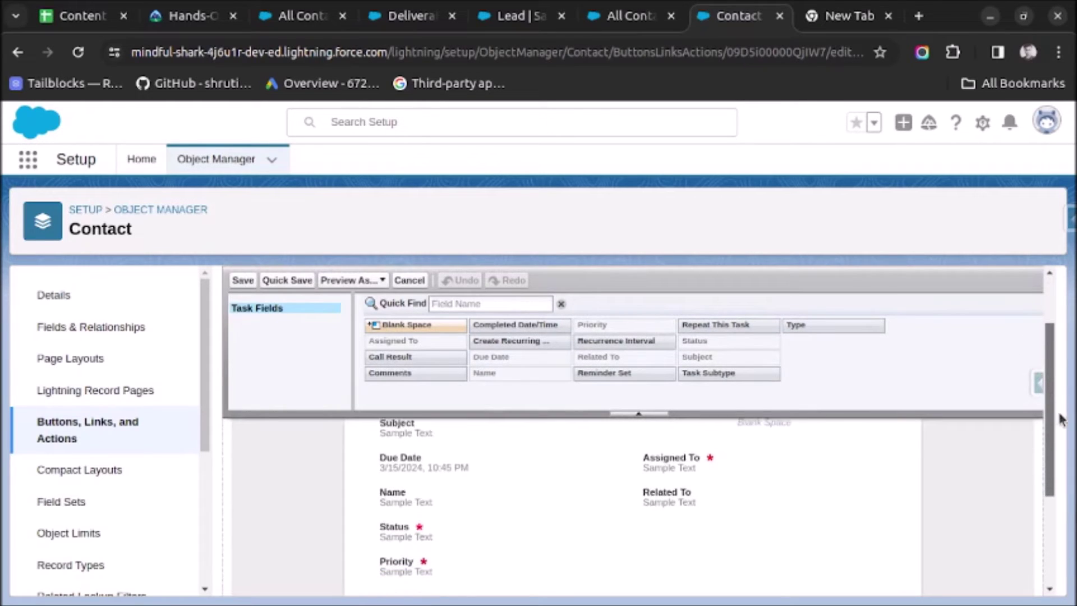
pyautogui.click(243, 281)
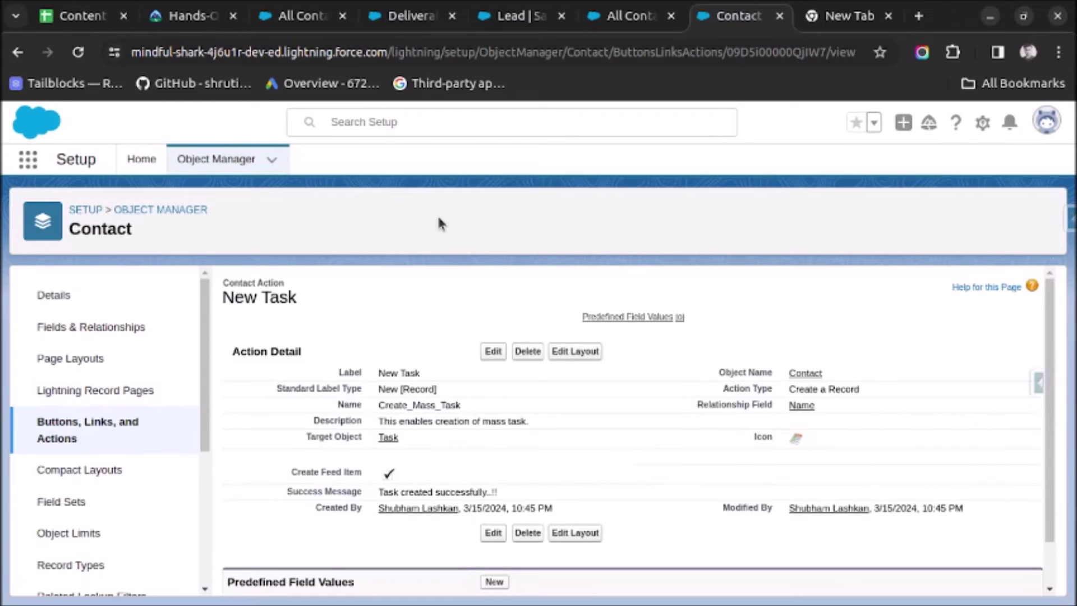
# - Reload All Contacts and confirm its list actions menu has no New Task
pyautogui.scroll(-1, 429, 285)
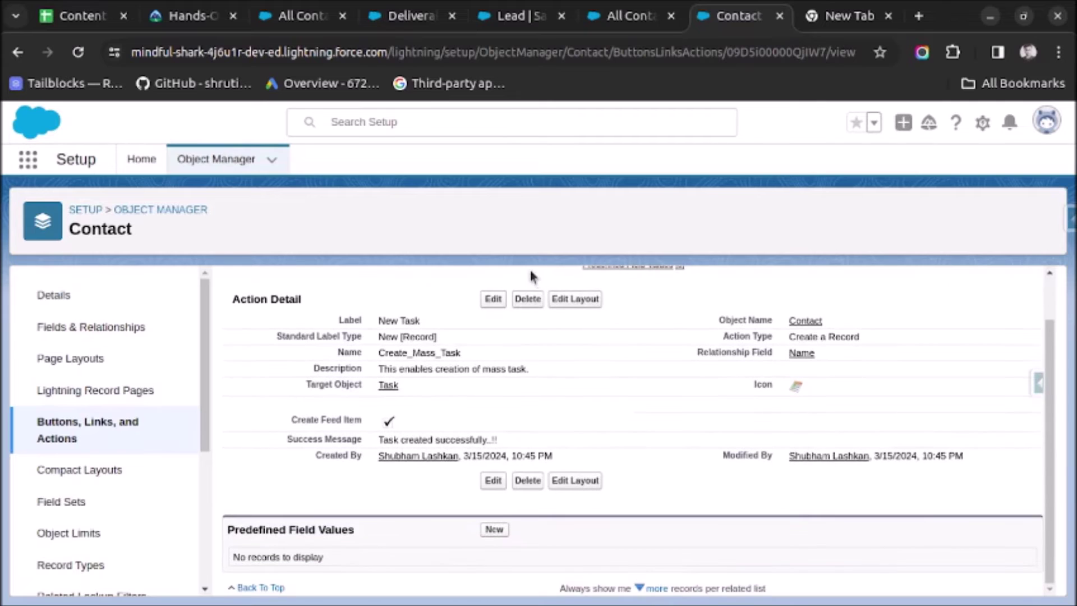
pyautogui.click(598, 23)
pyautogui.click(619, 16)
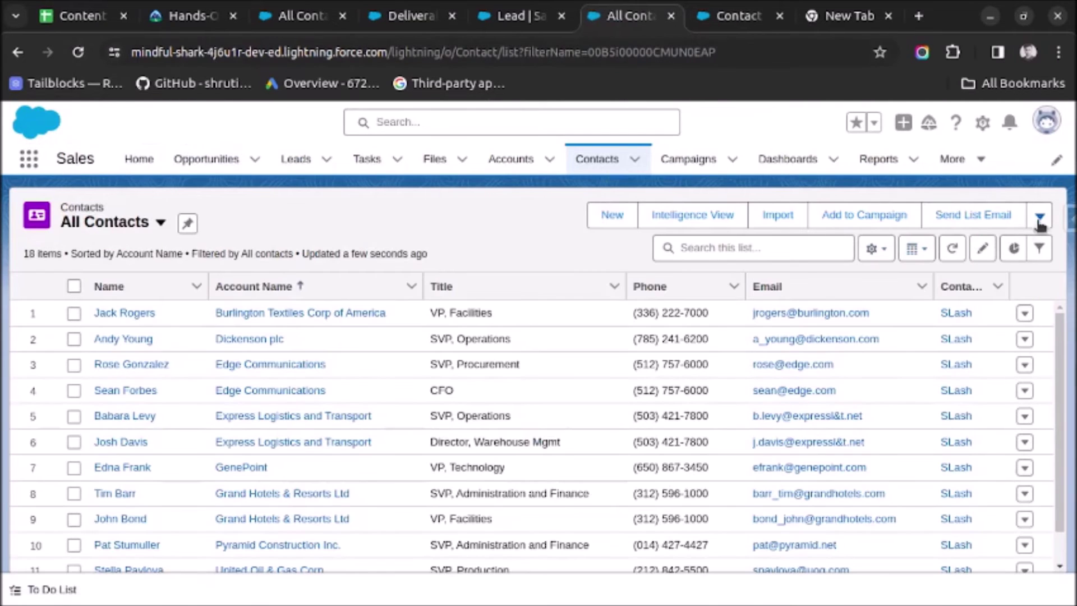
pyautogui.click(1039, 215)
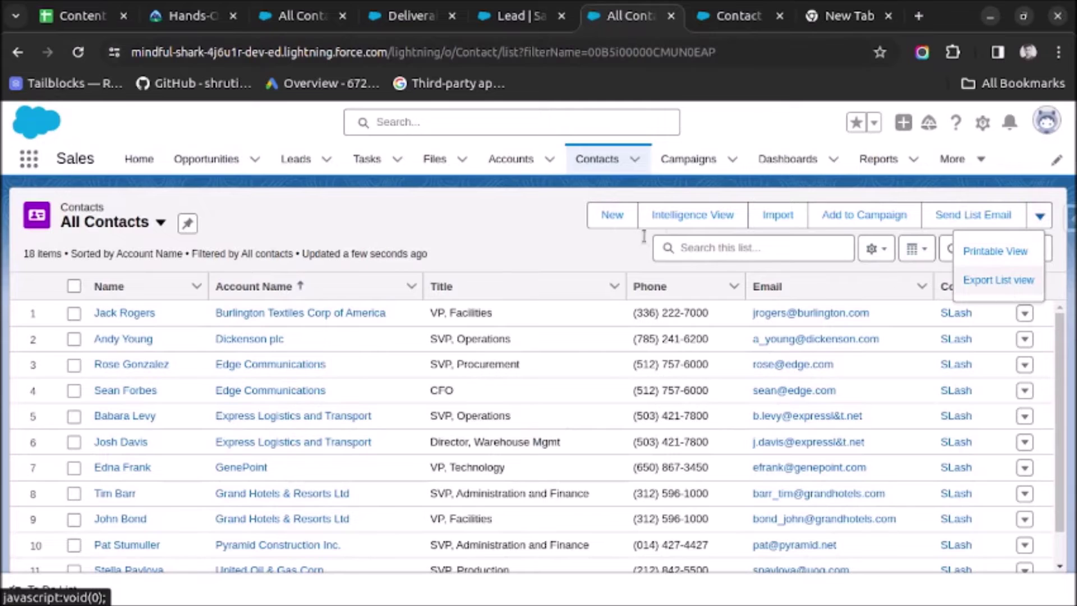
# - Return to the Contact object setup and open its List View Button Layout page
pyautogui.click(732, 16)
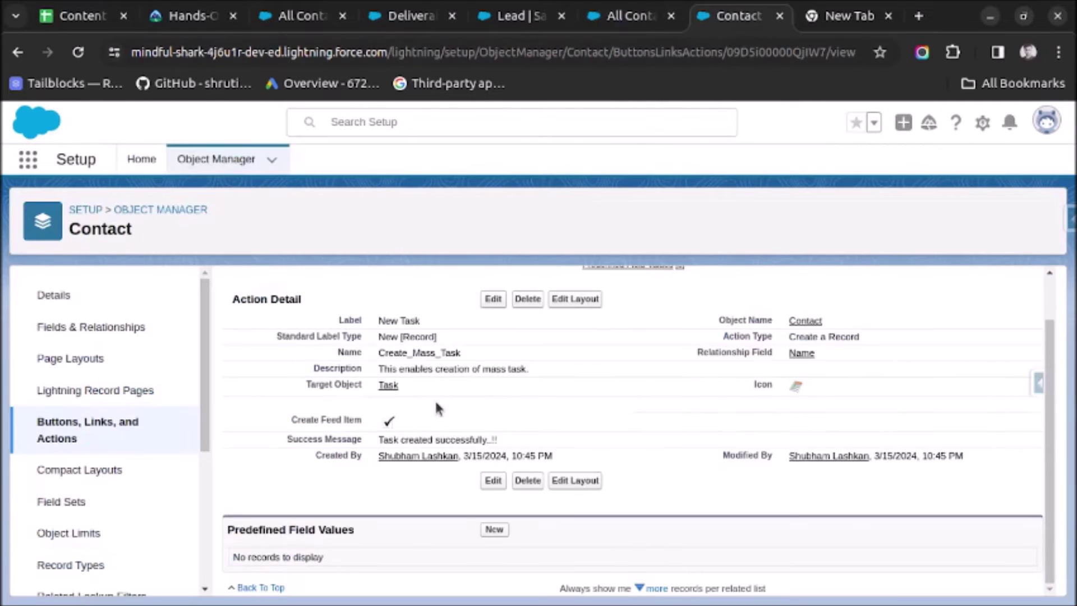
pyautogui.scroll(2, 434, 398)
pyautogui.scroll(-2, 436, 402)
pyautogui.scroll(-4, 34, 521)
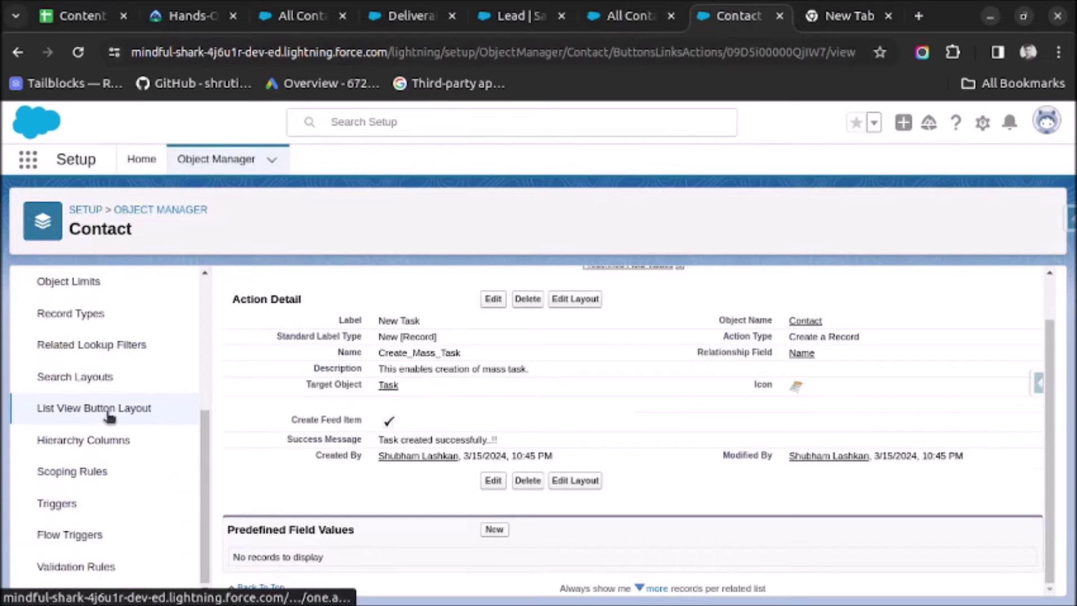
pyautogui.click(109, 415)
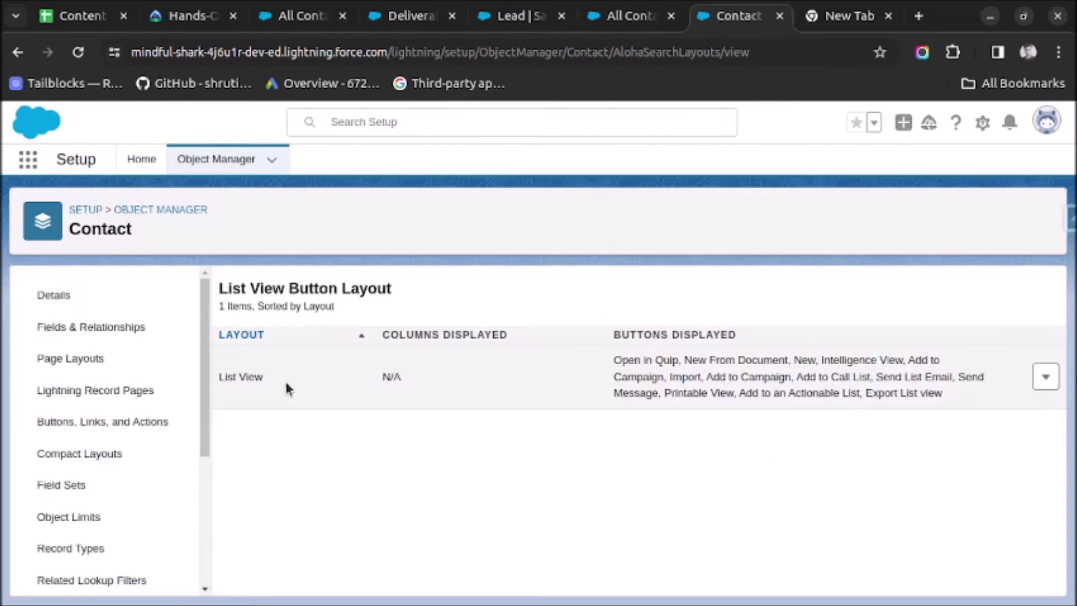
# - Edit the List View layout, move New Task into the selected actions, and save
pyautogui.click(1046, 386)
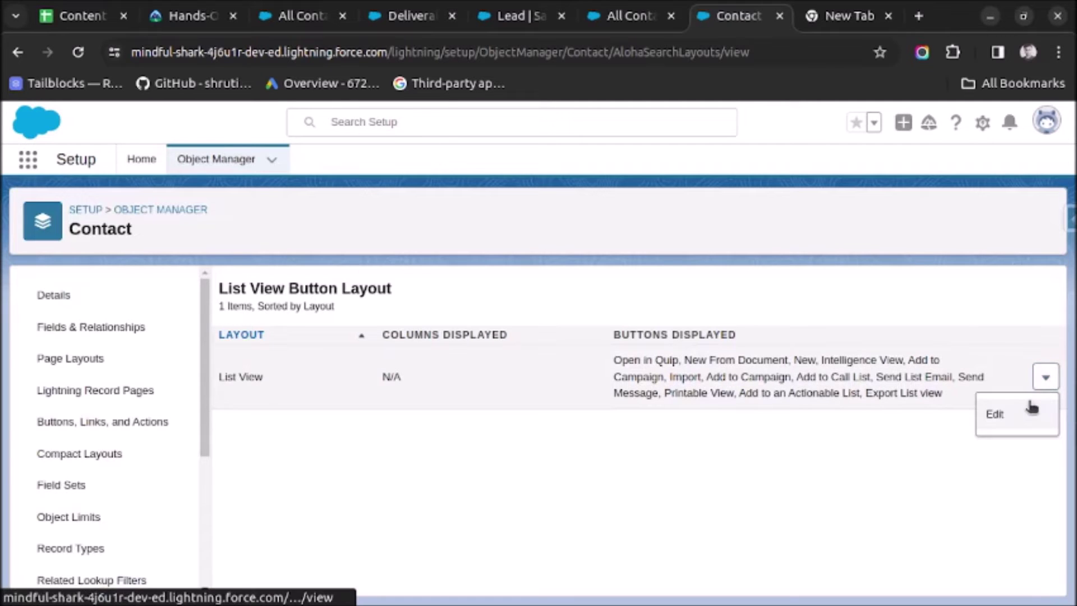
pyautogui.click(1032, 408)
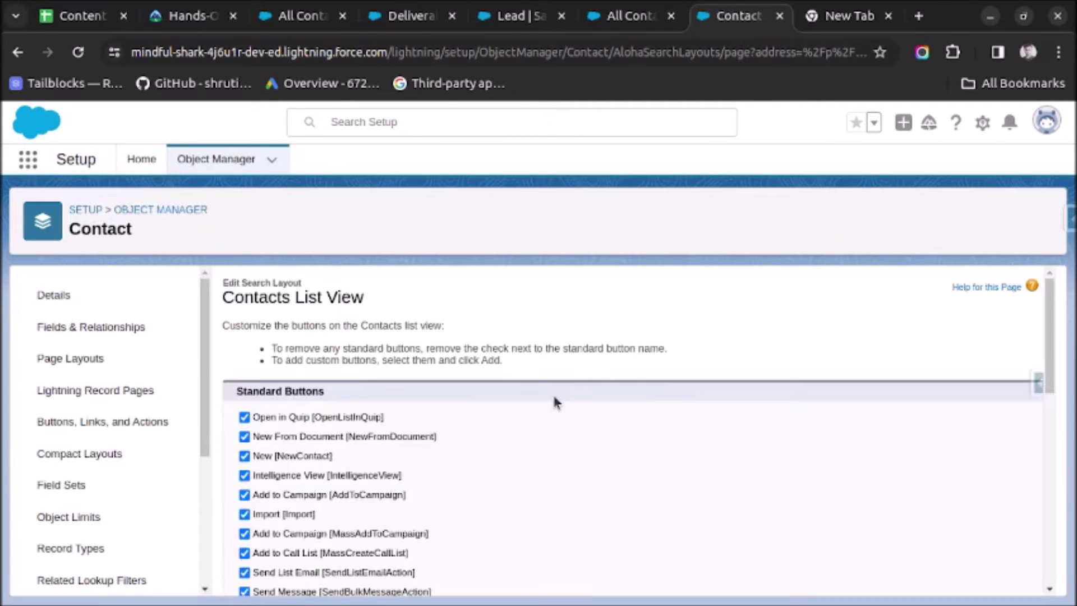
pyautogui.scroll(-10, 552, 392)
pyautogui.scroll(-3, 412, 393)
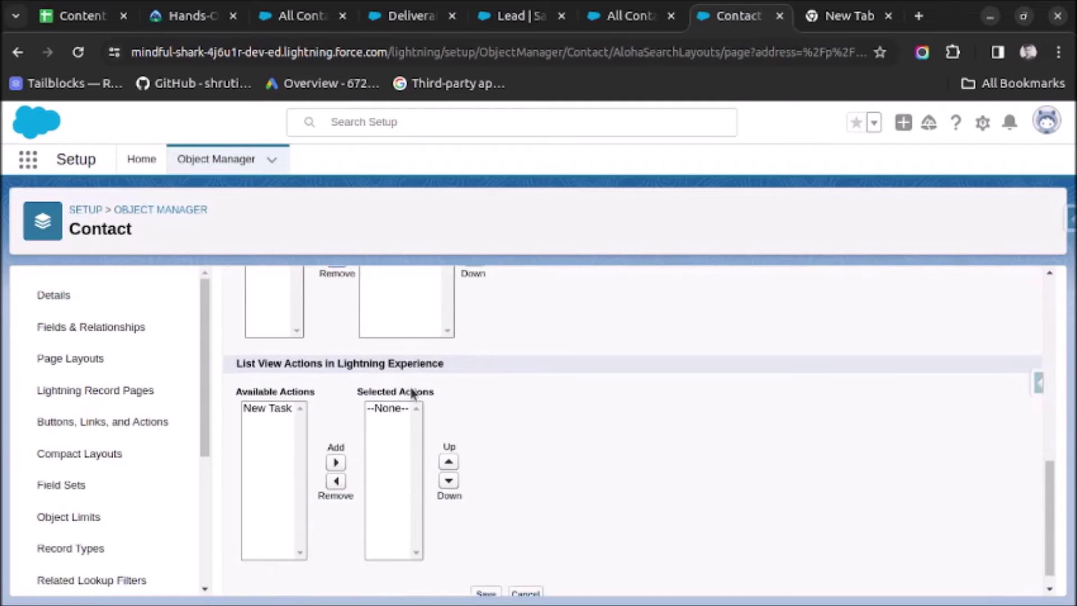
pyautogui.click(260, 388)
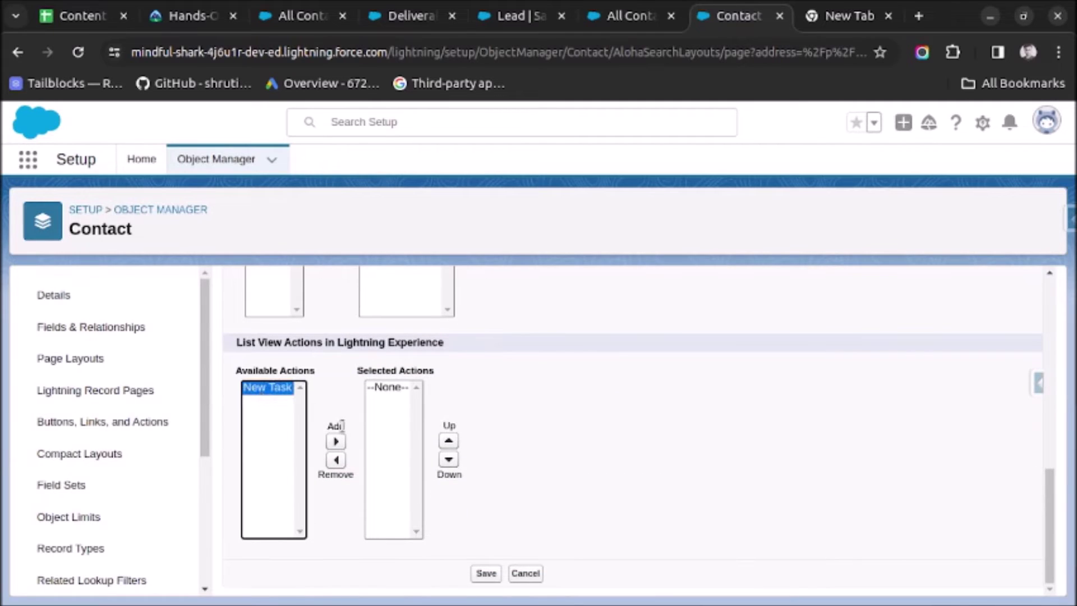
pyautogui.click(336, 441)
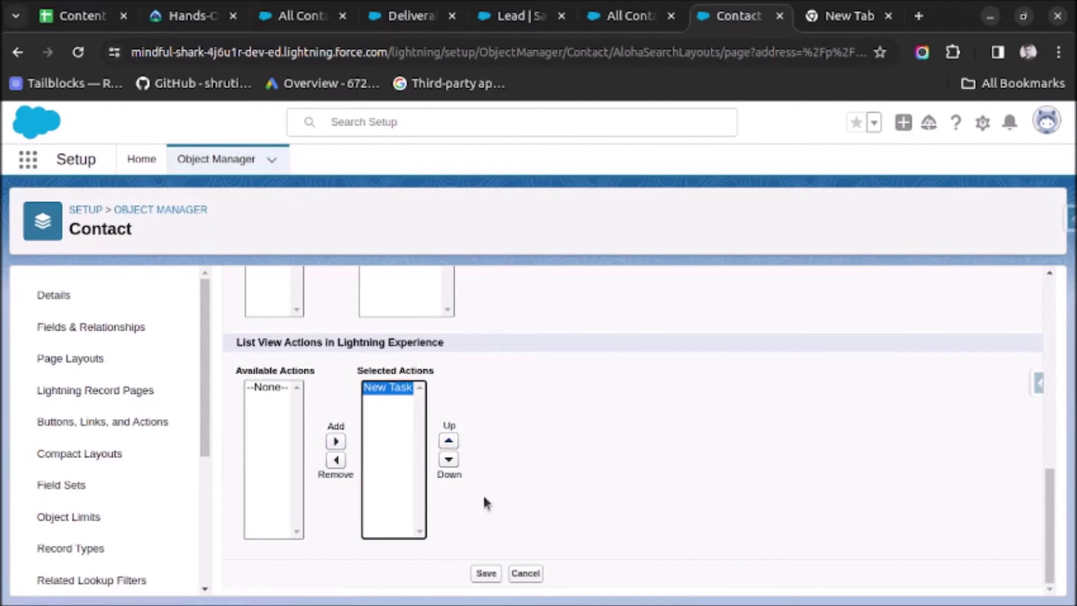
pyautogui.click(486, 572)
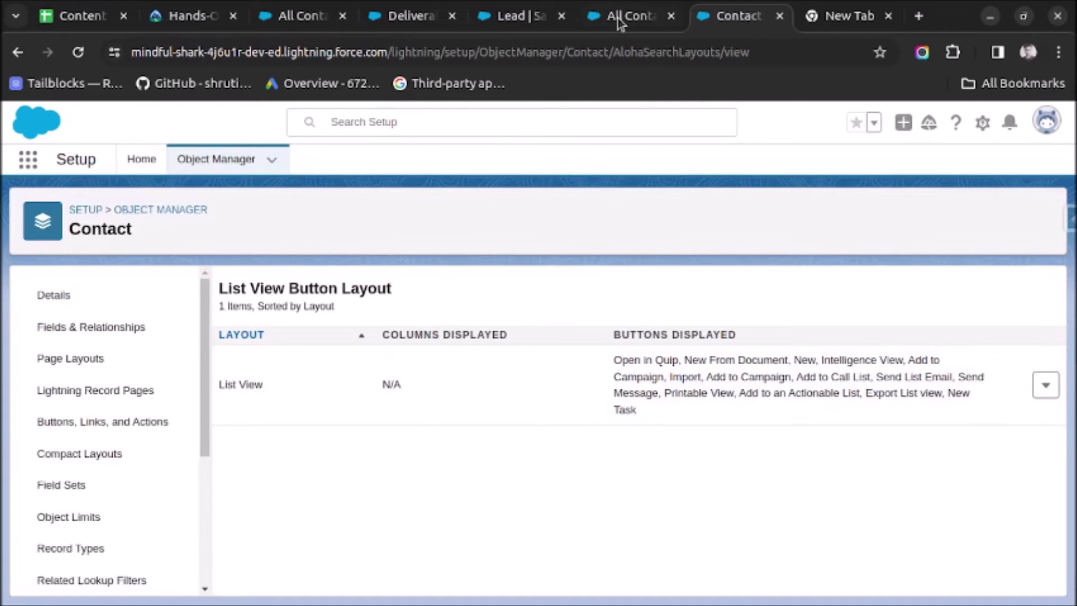
pyautogui.click(618, 18)
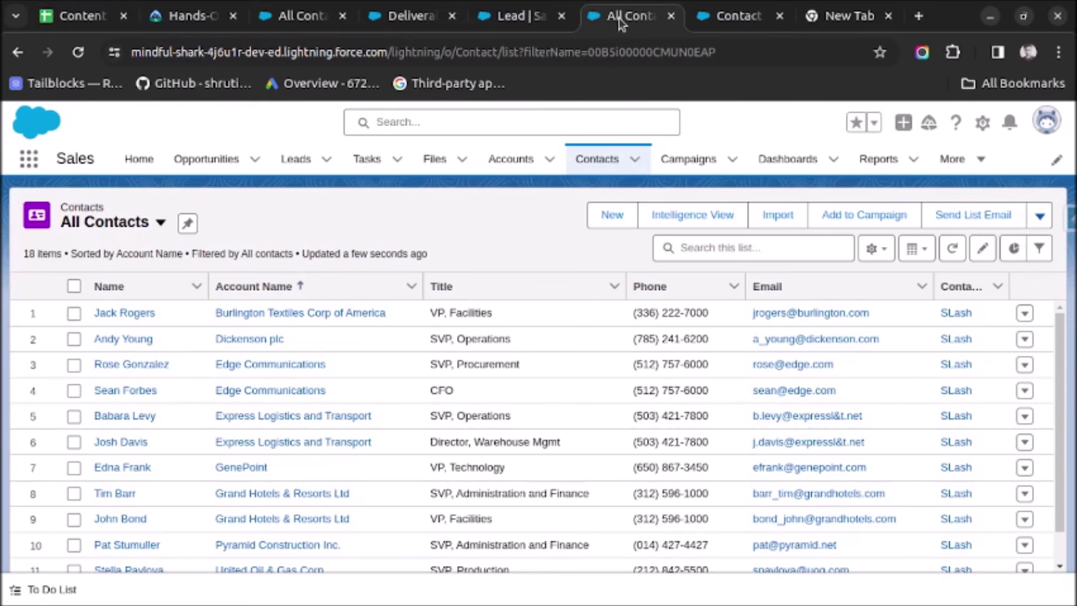
# - Reload the Contacts list, check its list actions, and open rows 1, 3 and 5 in background tabs
pyautogui.click(78, 54)
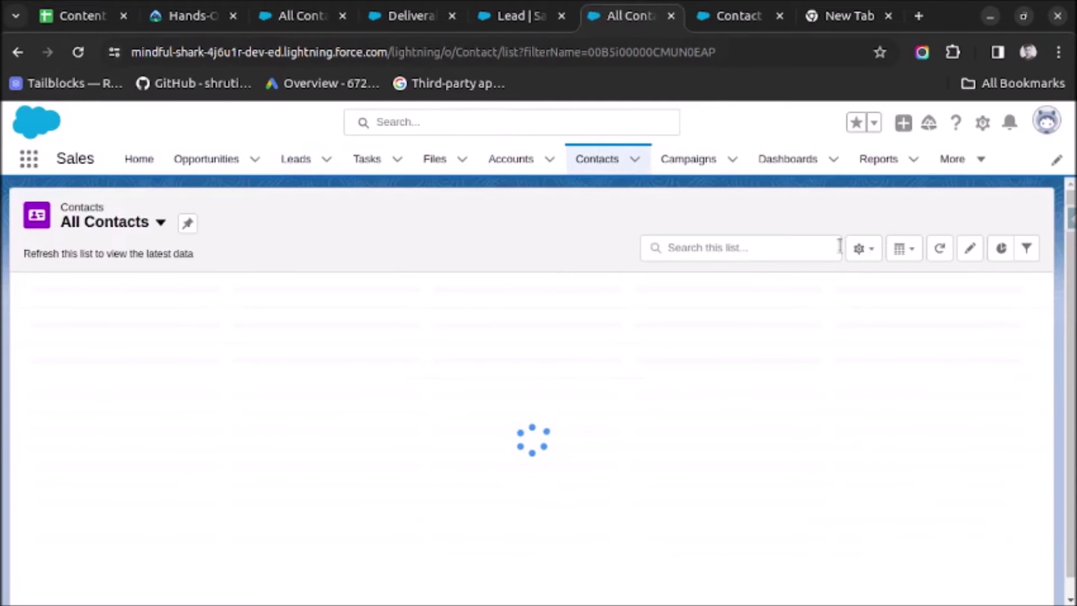
pyautogui.click(1040, 217)
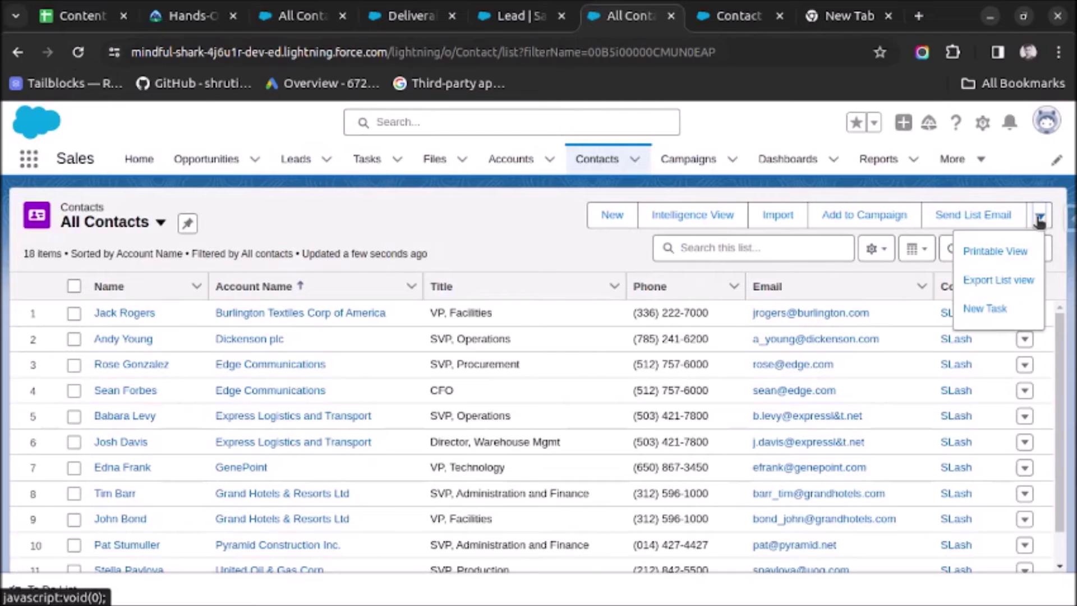
pyautogui.click(480, 237)
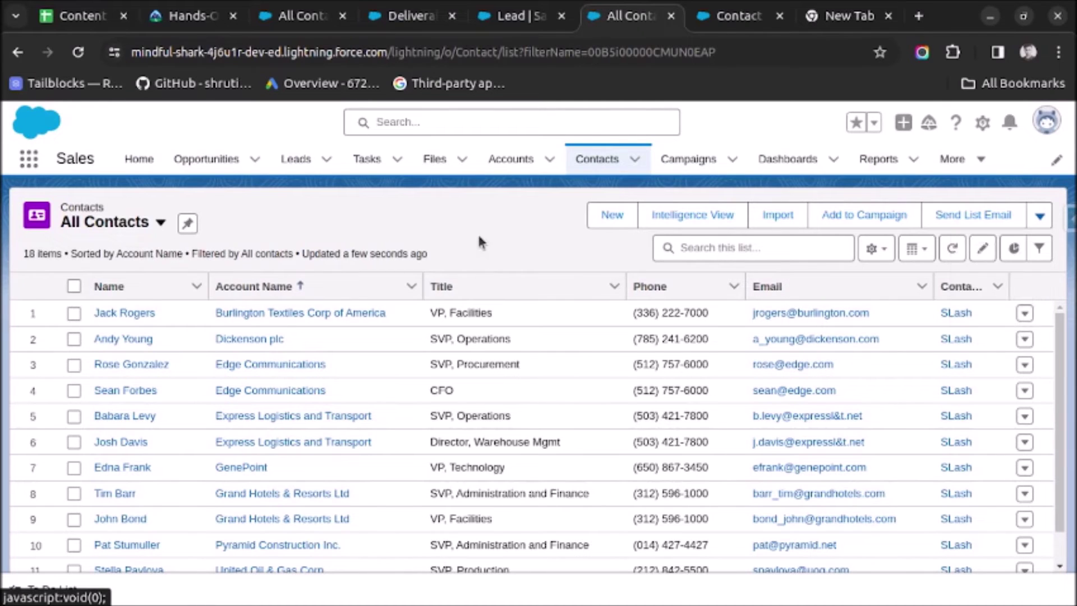
pyautogui.middleClick(139, 314)
pyautogui.middleClick(150, 364)
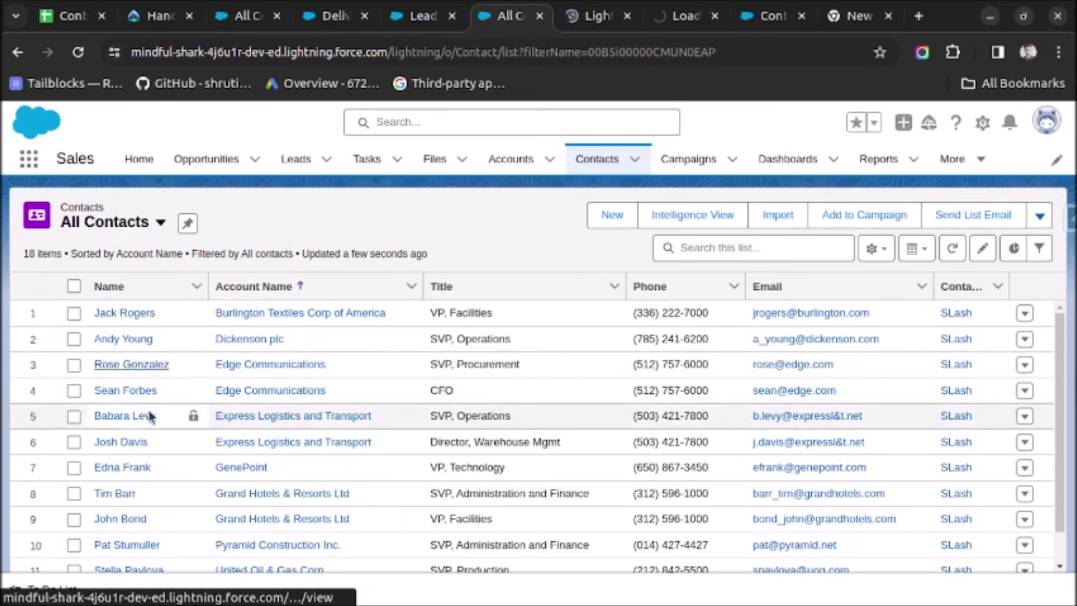
pyautogui.middleClick(144, 416)
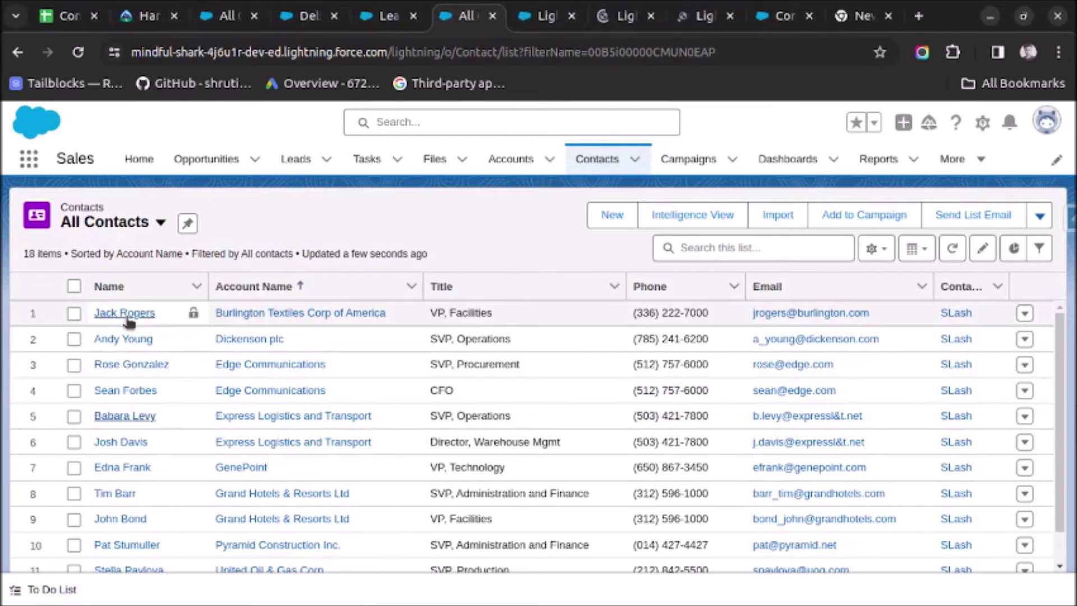
# - Review the Activity panel on each of the three contact records, then return to All Contacts
pyautogui.click(621, 16)
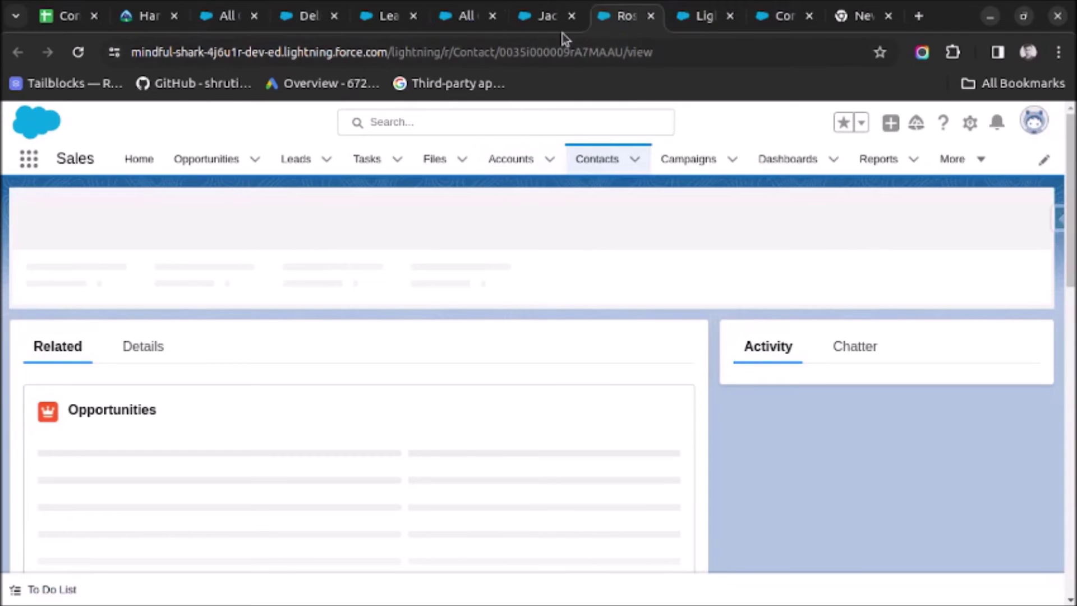
pyautogui.click(555, 22)
pyautogui.scroll(-4, 796, 373)
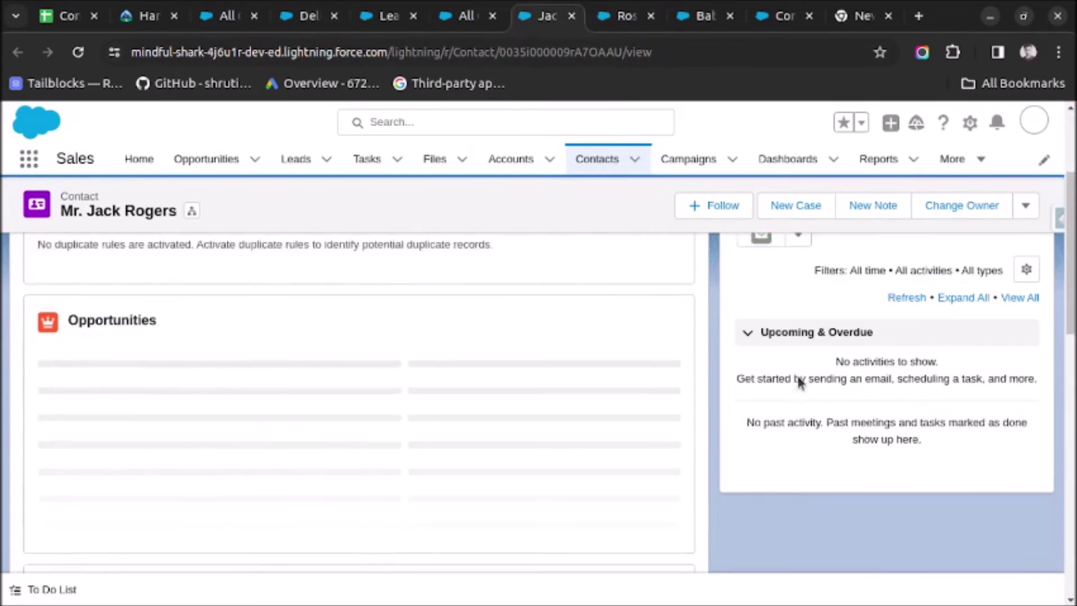
pyautogui.click(624, 16)
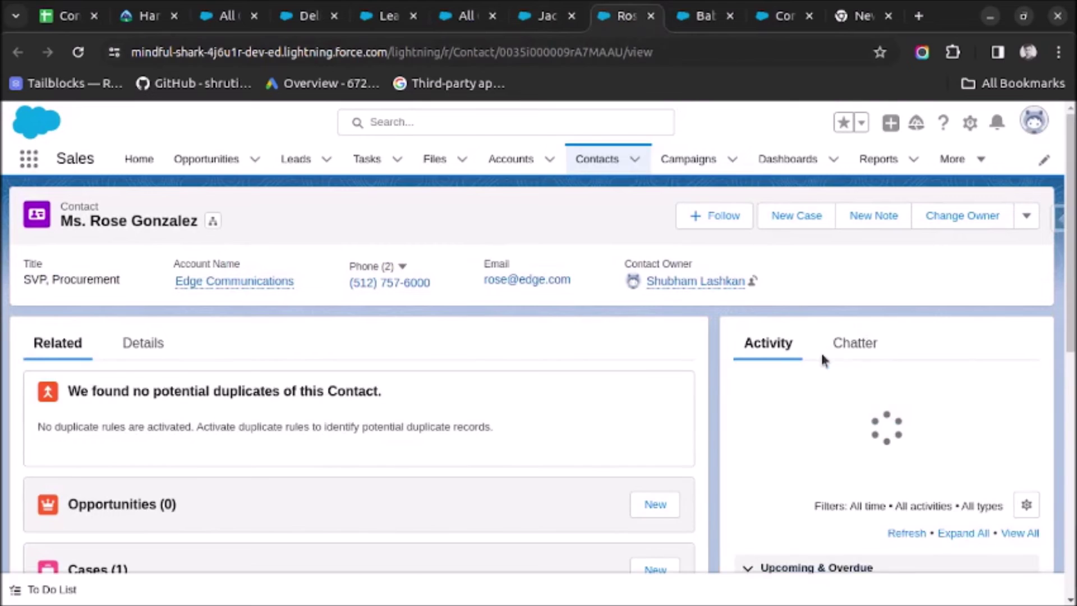
pyautogui.scroll(-3, 797, 349)
pyautogui.scroll(3, 797, 349)
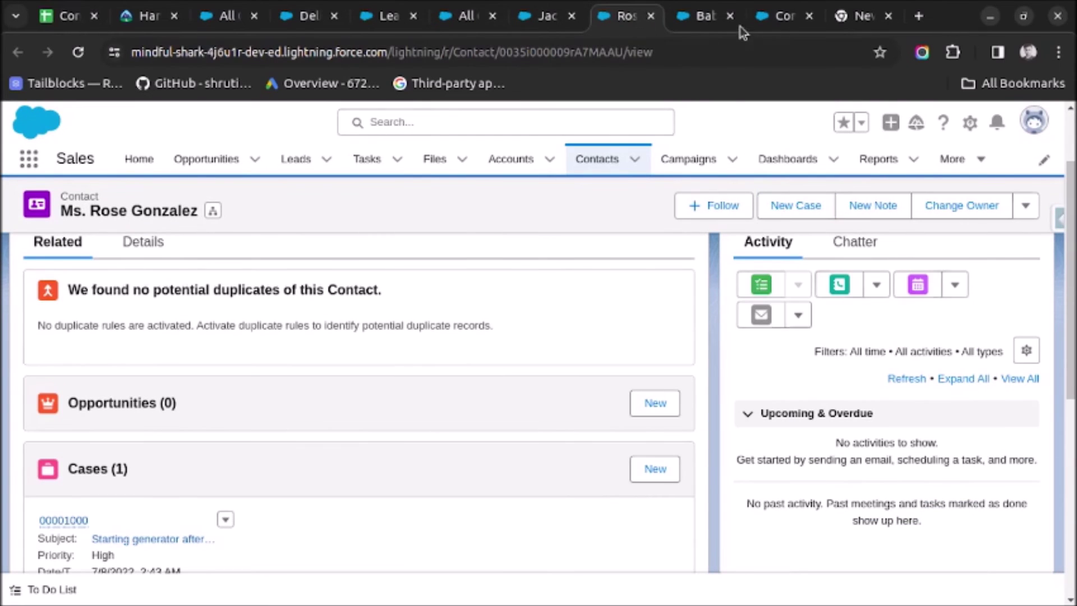
pyautogui.click(708, 18)
pyautogui.scroll(-3, 815, 405)
pyautogui.scroll(3, 796, 382)
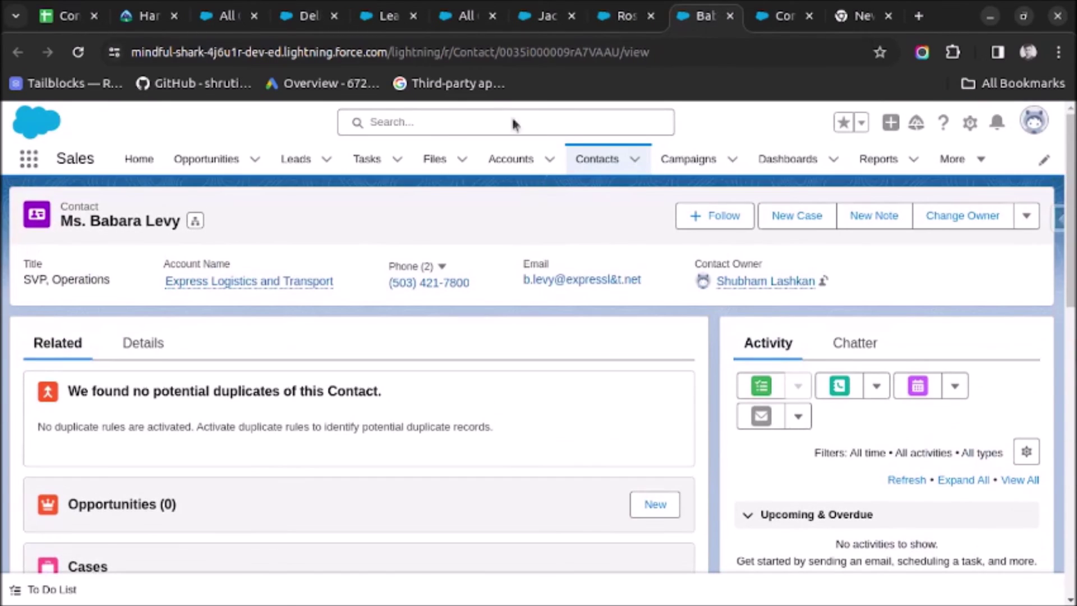
pyautogui.click(457, 20)
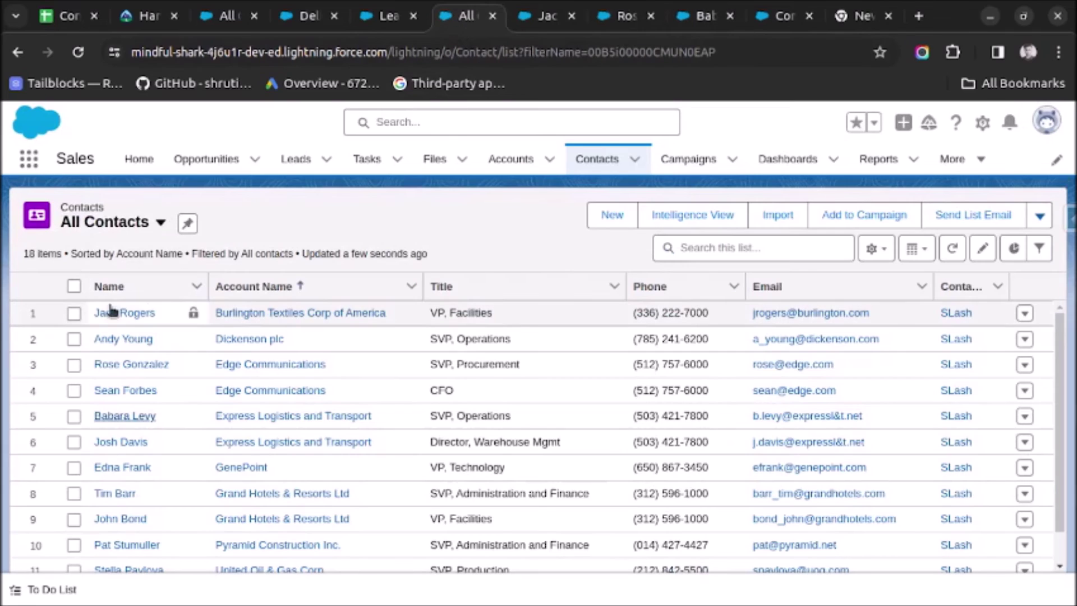
# - Select contacts in rows 1, 3 and 5 and start New Task from the list actions
pyautogui.click(74, 313)
pyautogui.click(75, 364)
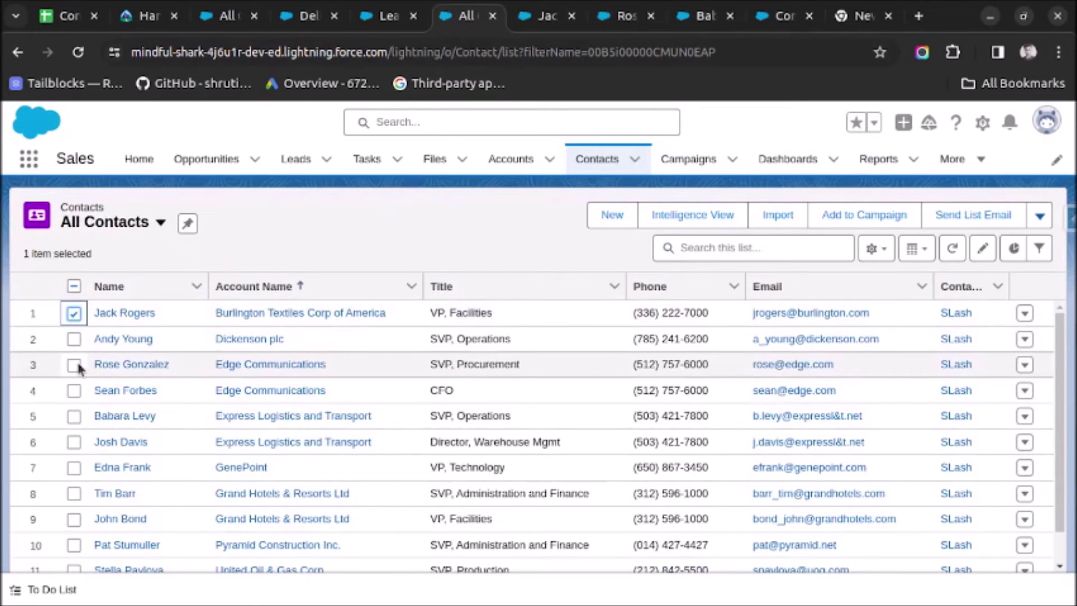
pyautogui.click(73, 417)
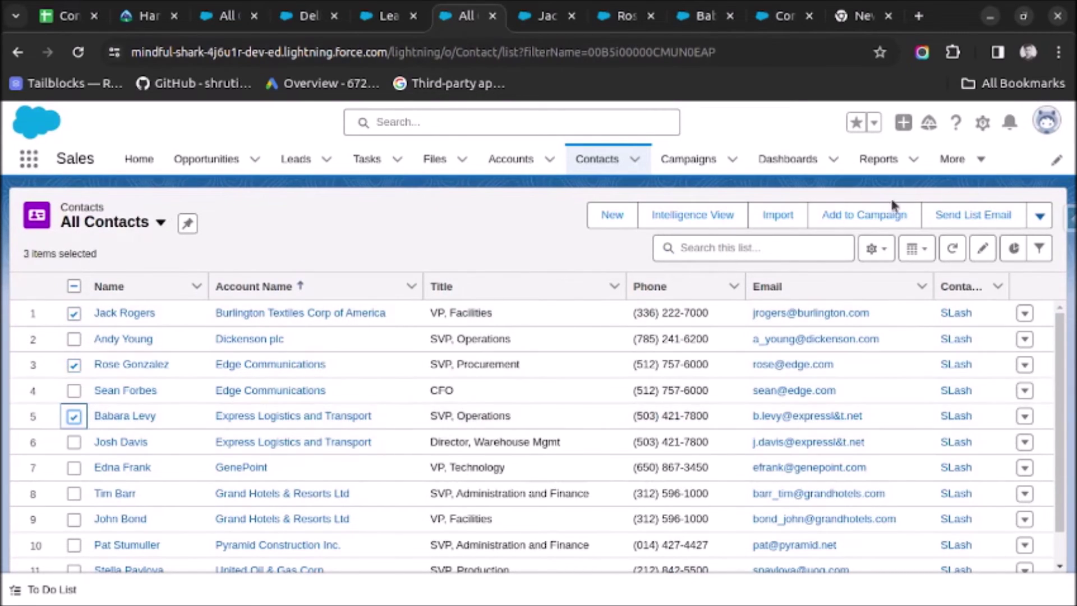
pyautogui.click(1040, 216)
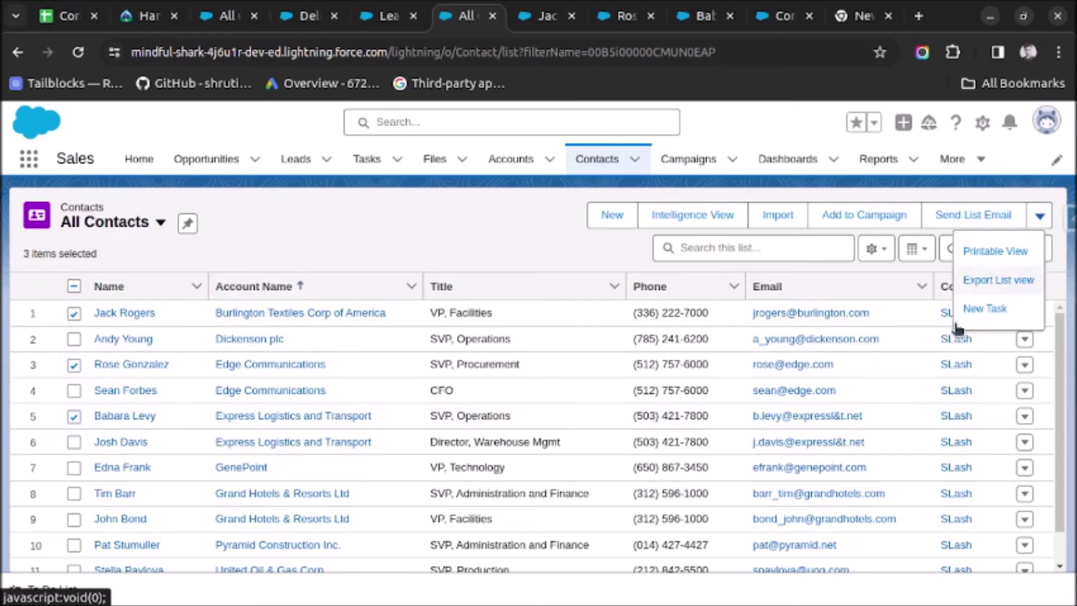
pyautogui.click(991, 309)
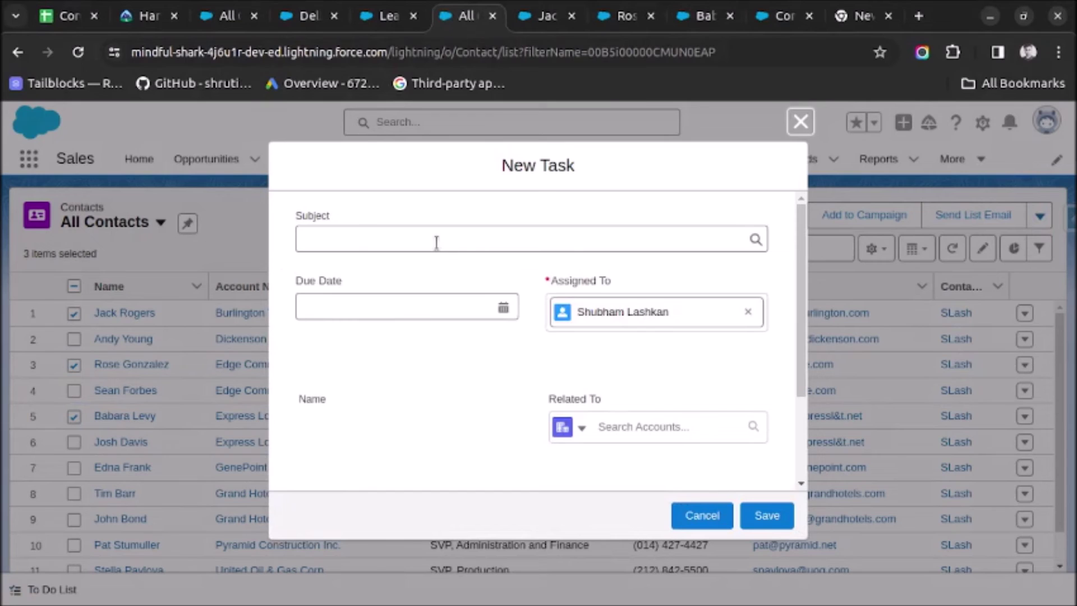
# - Save the task with subject Call and due date 3/16/2024, confirming for 3 records
pyautogui.click(437, 242)
pyautogui.click(432, 306)
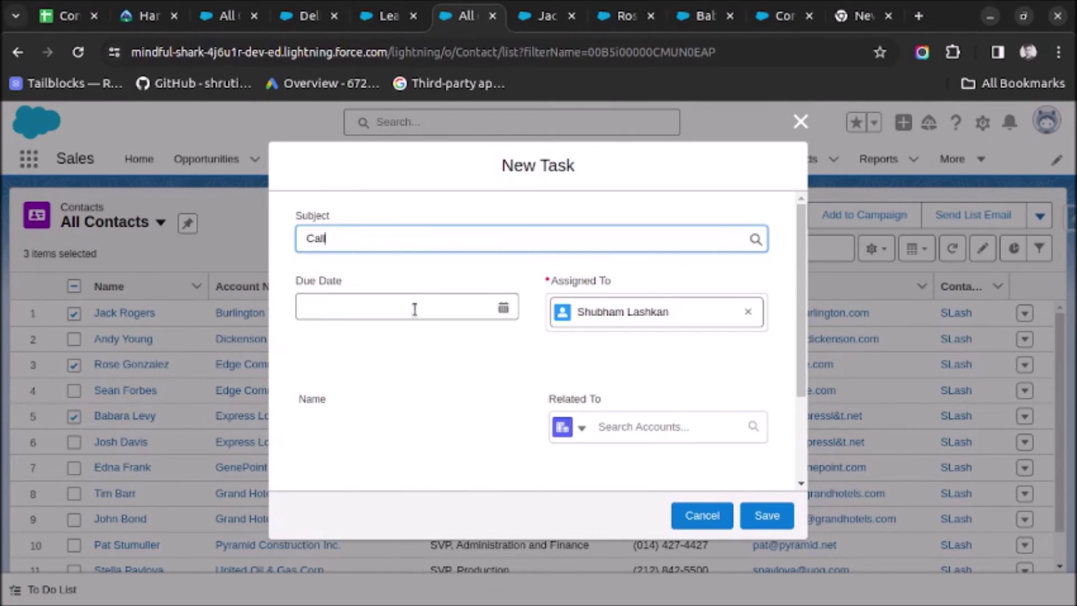
pyautogui.click(415, 310)
pyautogui.click(527, 477)
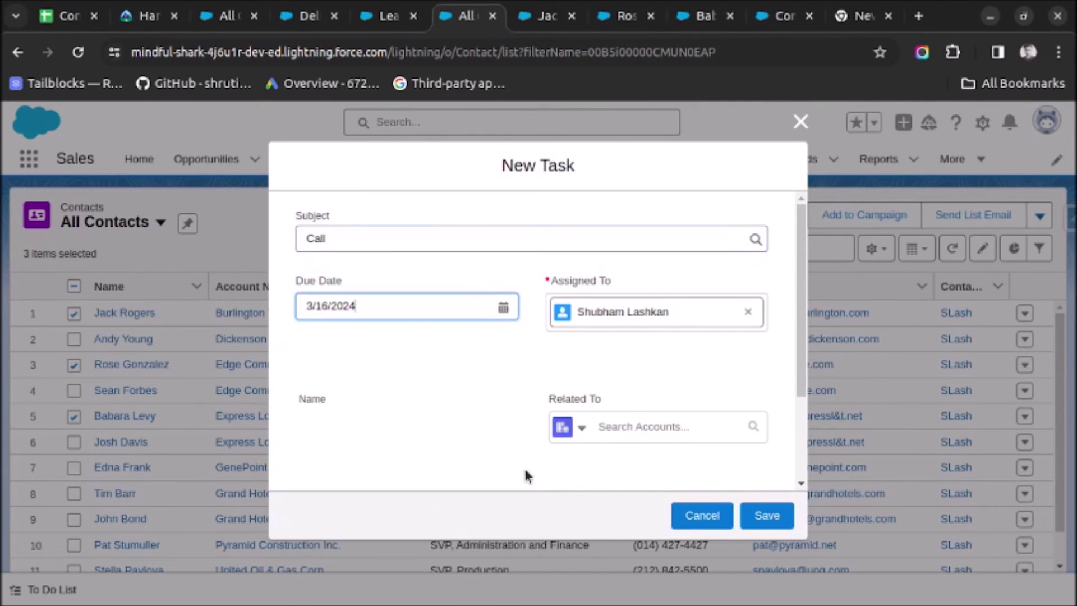
pyautogui.scroll(-3, 525, 426)
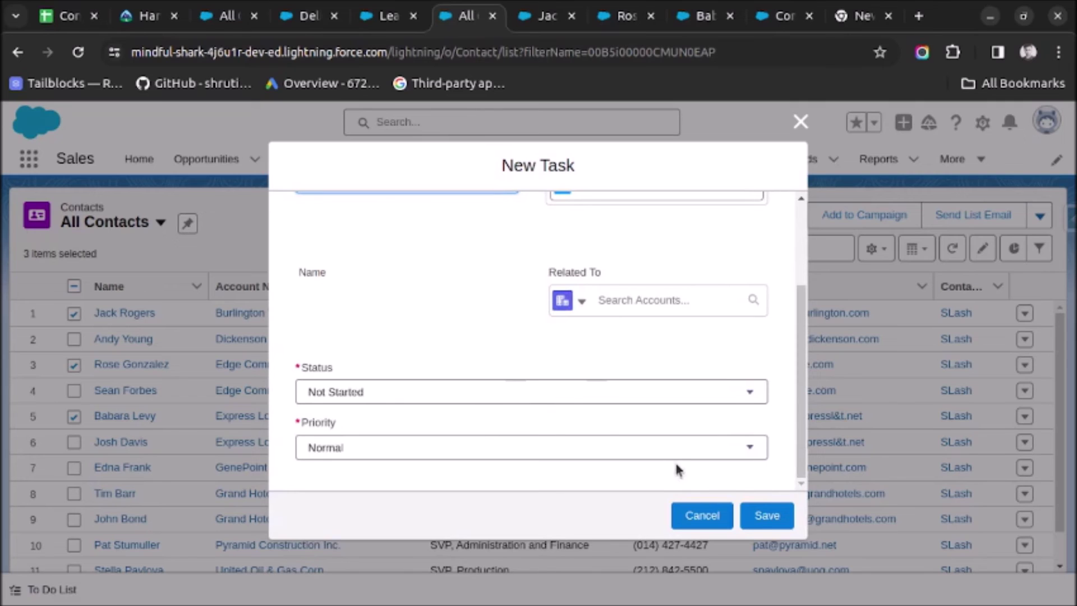
pyautogui.click(766, 515)
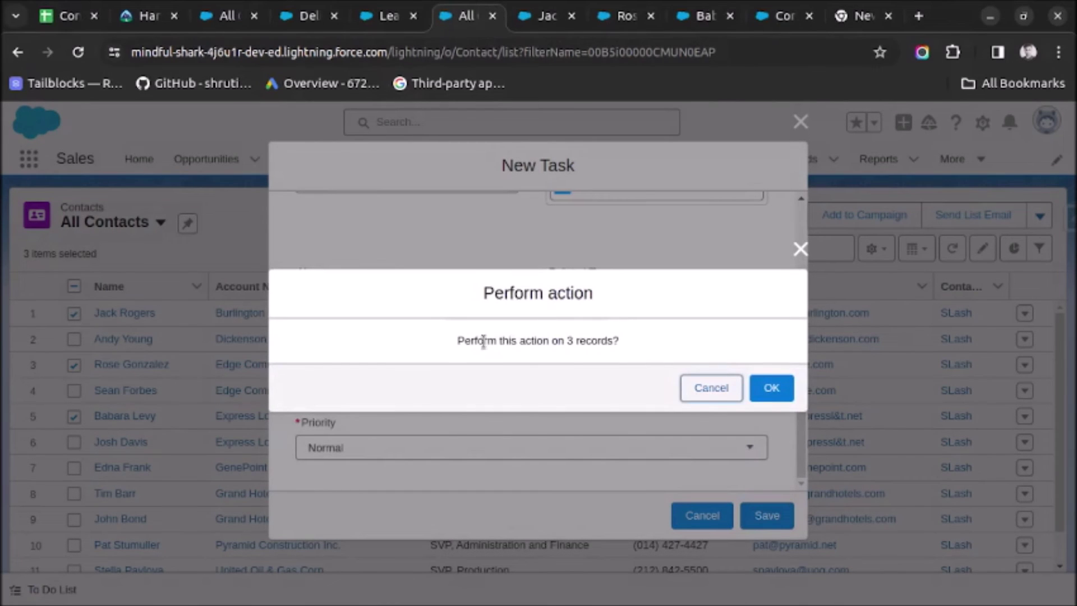
pyautogui.click(786, 390)
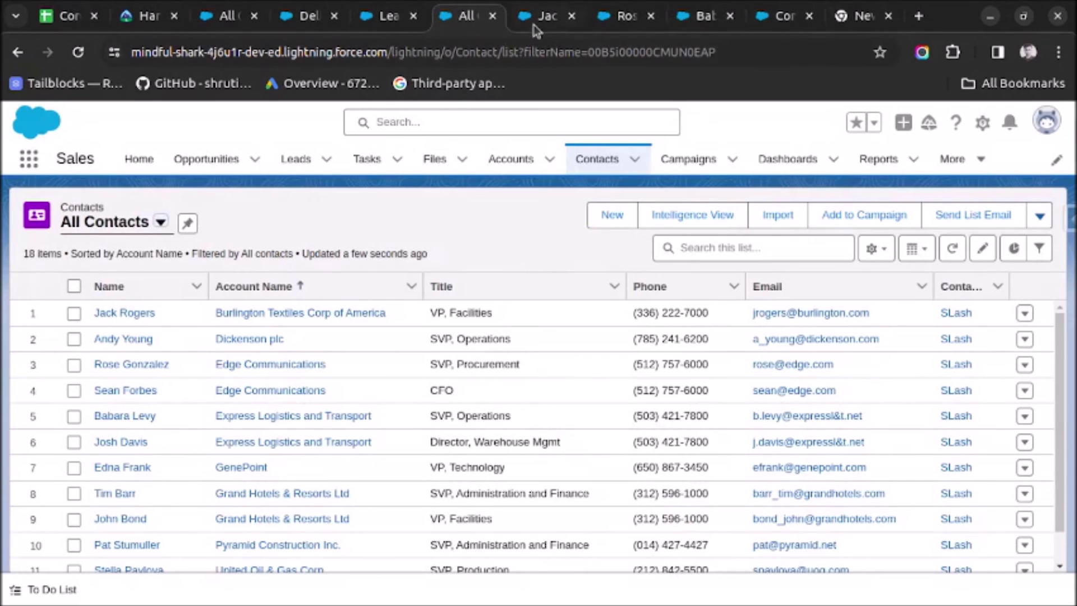
pyautogui.hotkey('ctrl', 'Tab')
# - Reload each of the three contacts' record tabs in turn
pyautogui.click(78, 52)
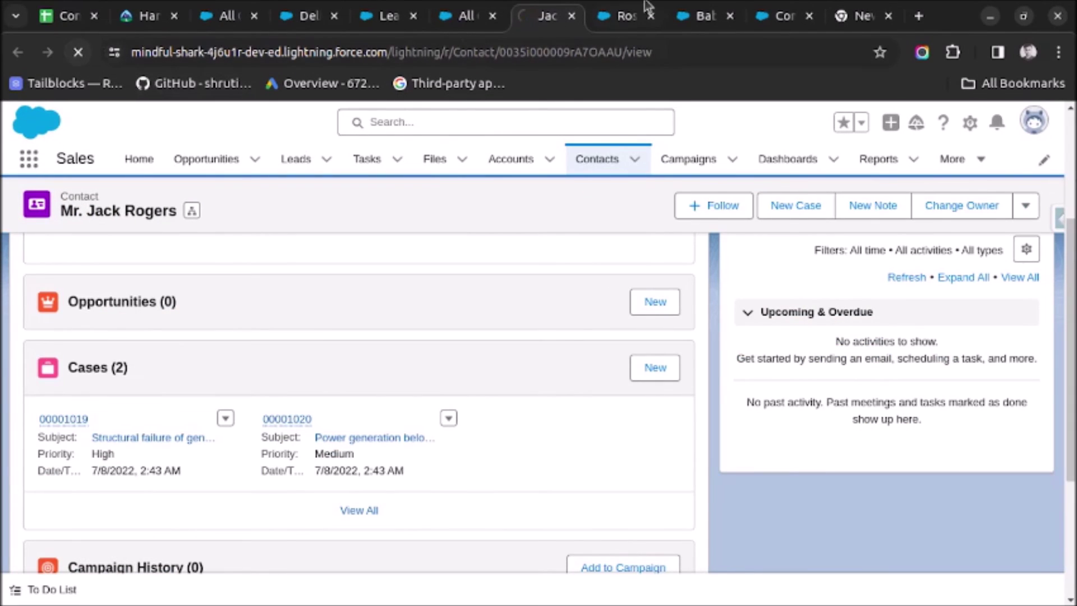
pyautogui.click(617, 24)
pyautogui.click(78, 52)
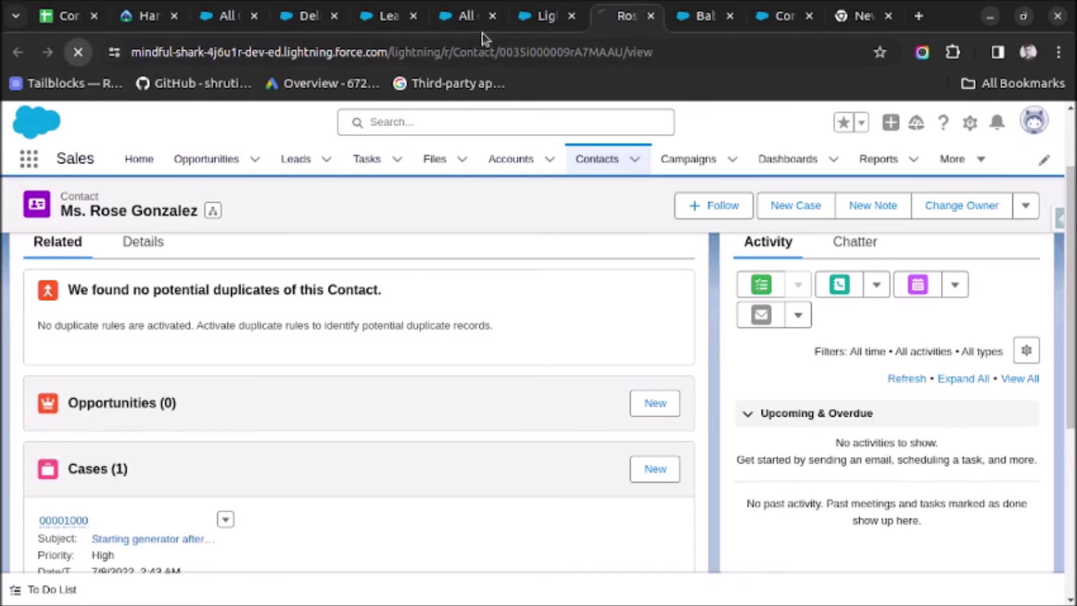
pyautogui.click(691, 17)
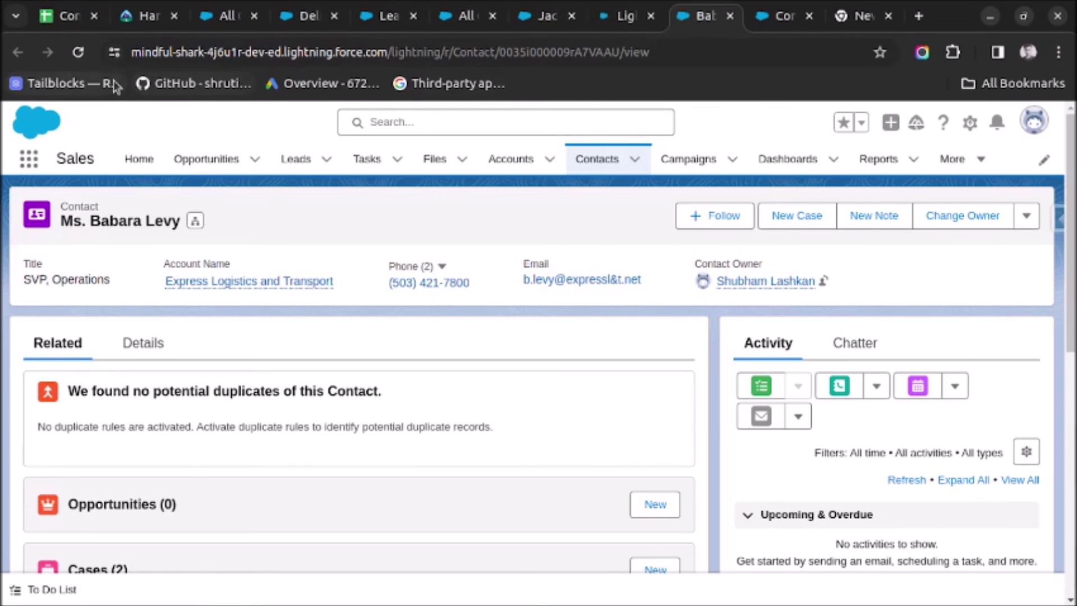
pyautogui.click(78, 52)
# - Verify each contact's Upcoming & Overdue activity shows the Call task due tomorrow
pyautogui.click(549, 16)
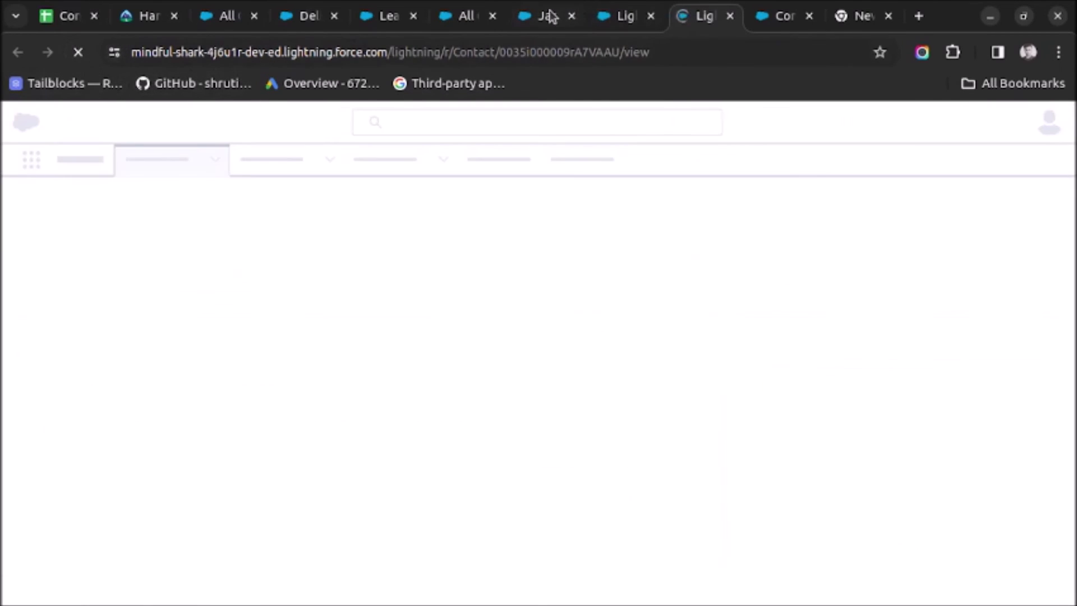
pyautogui.scroll(-5, 777, 368)
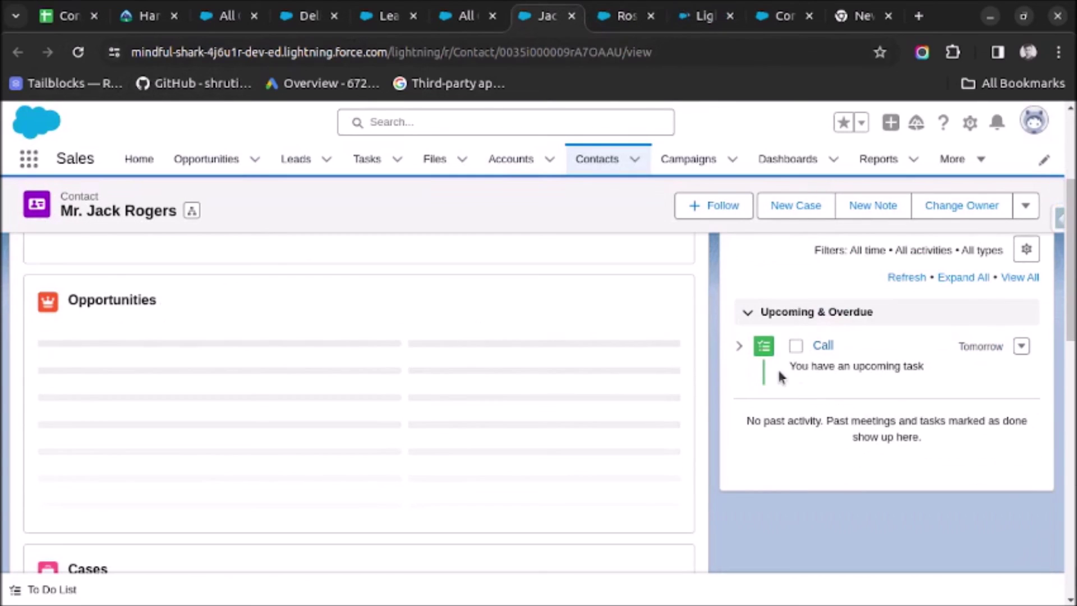
pyautogui.click(628, 17)
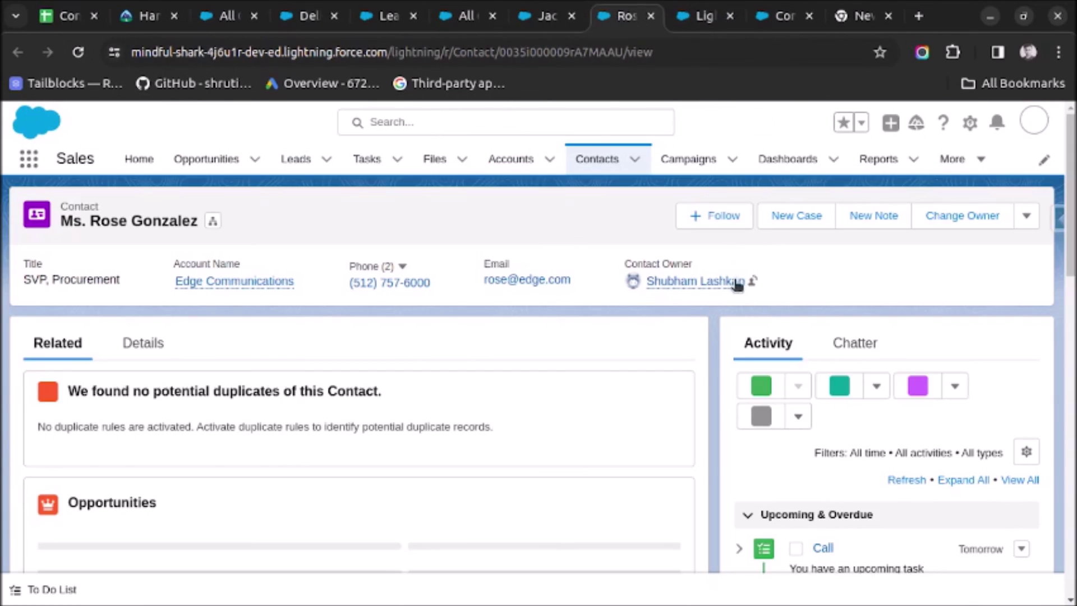
pyautogui.scroll(-4, 822, 448)
pyautogui.click(704, 16)
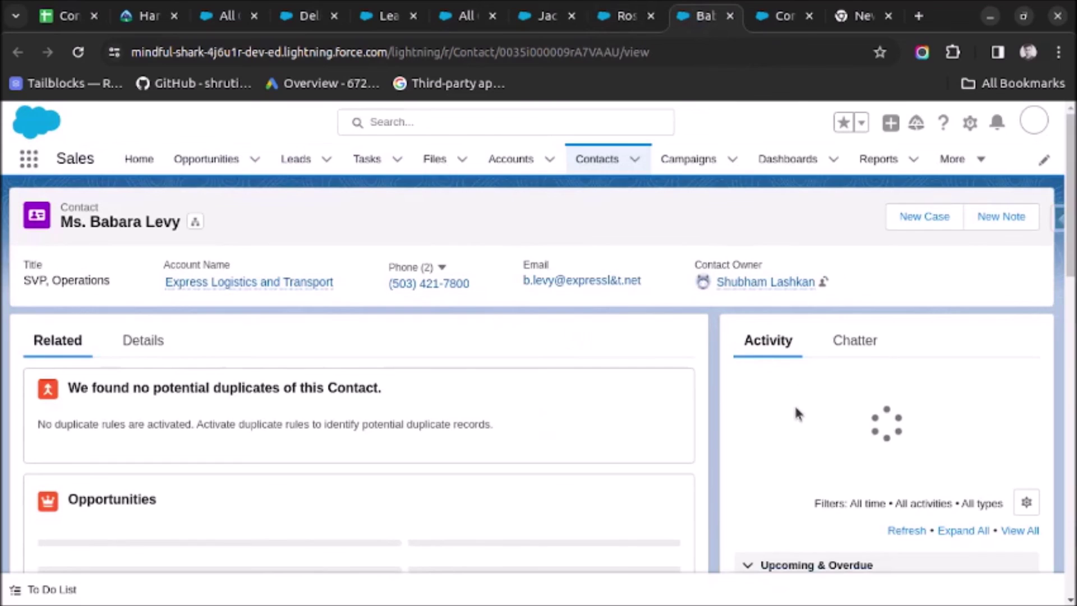
pyautogui.scroll(-3, 798, 416)
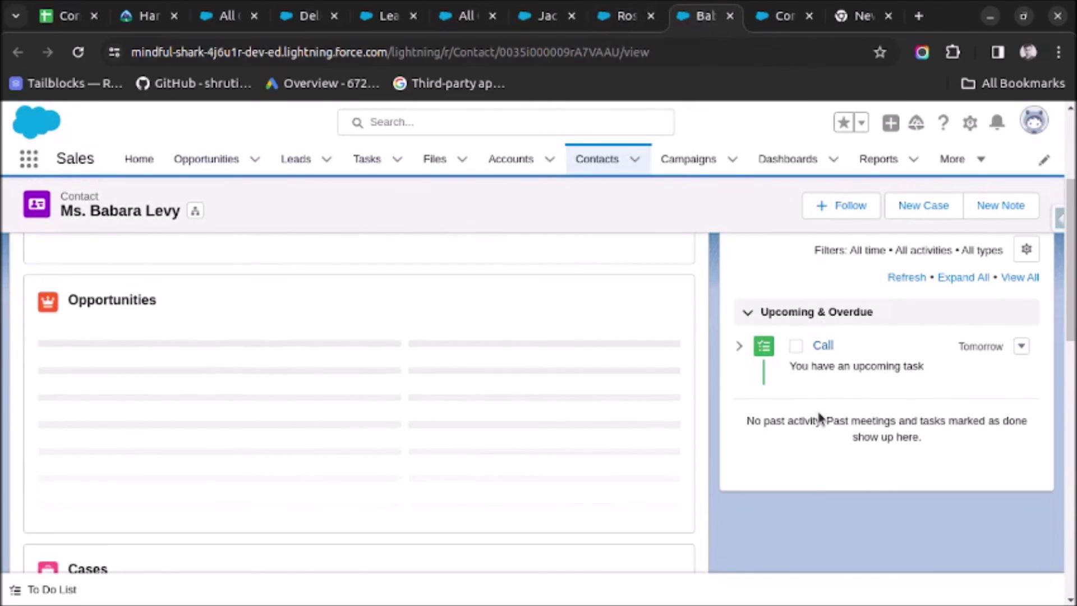